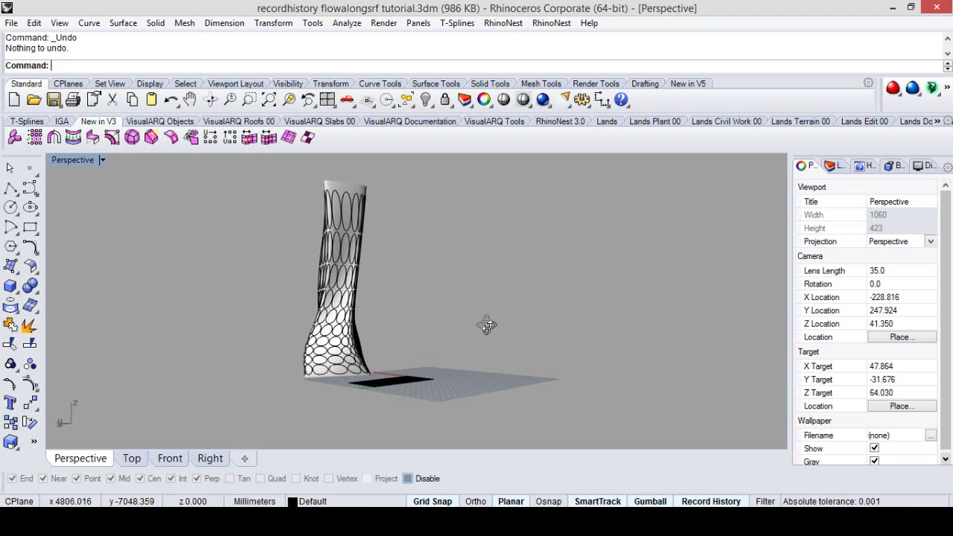
Show the control points of the tower surface that carries the ellipse pattern
{"action": "right_click_drag", "start_coordinate": [485, 323], "coordinate": [532, 356]}
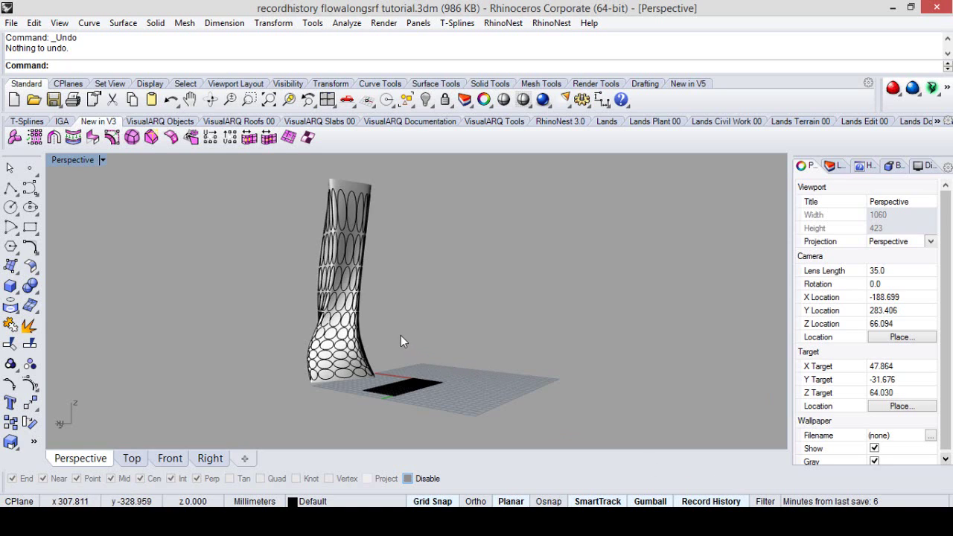
{"action": "right_click_drag", "start_coordinate": [373, 268], "coordinate": [383, 225]}
{"action": "left_click", "coordinate": [371, 201]}
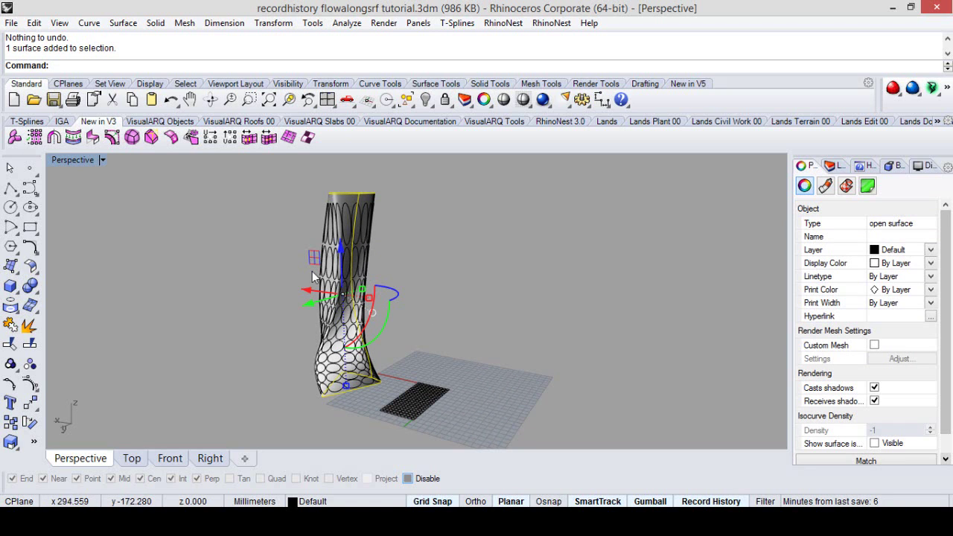
{"action": "left_click", "coordinate": [29, 384]}
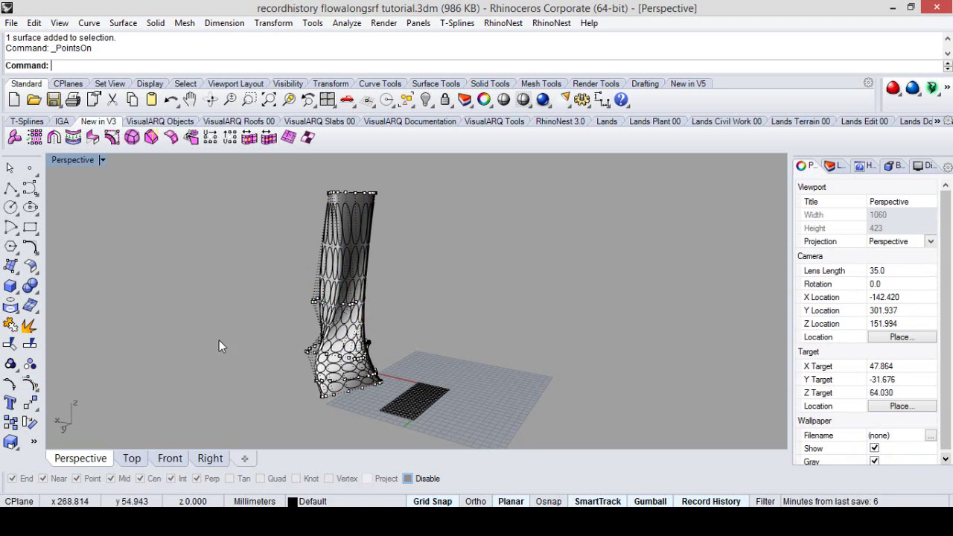
Pull the control points on one side of the tower's base outward so the surface bulges and the ellipse pattern follows
{"action": "scroll", "coordinate": [312, 353], "scroll_direction": "up", "scroll_amount": 4}
{"action": "left_click_drag", "start_coordinate": [343, 381], "coordinate": [293, 348]}
{"action": "scroll", "coordinate": [331, 361], "scroll_direction": "down", "scroll_amount": 8}
{"action": "right_click_drag", "start_coordinate": [312, 394], "coordinate": [524, 393]}
{"action": "scroll", "coordinate": [340, 398], "scroll_direction": "up", "scroll_amount": 6}
{"action": "left_click_drag", "start_coordinate": [563, 355], "coordinate": [602, 349]}
{"action": "right_click_drag", "start_coordinate": [606, 360], "coordinate": [372, 333]}
{"action": "scroll", "coordinate": [345, 339], "scroll_direction": "down", "scroll_amount": 6}
{"action": "scroll", "coordinate": [372, 333], "scroll_direction": "up", "scroll_amount": 6}
{"action": "left_click", "coordinate": [355, 319]}
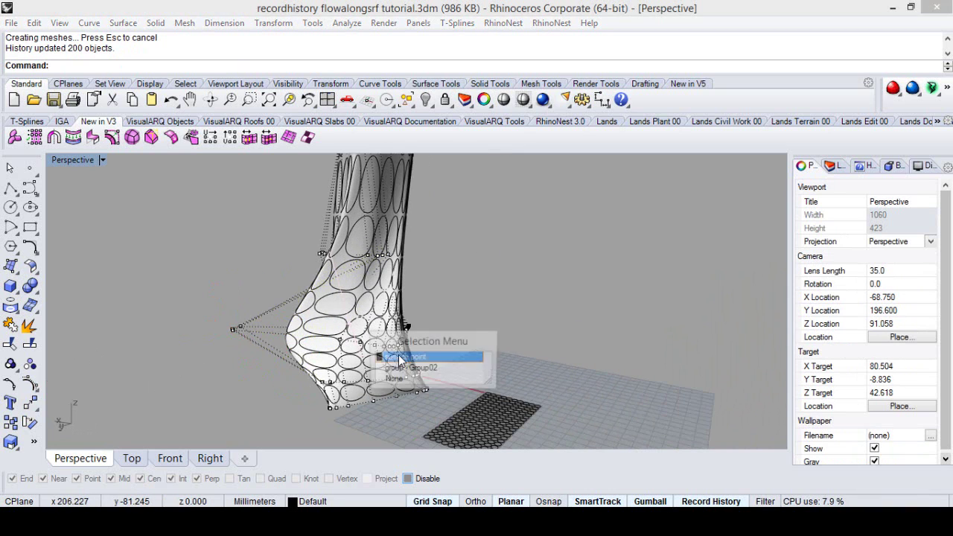
{"action": "left_click", "coordinate": [398, 355]}
{"action": "left_click", "coordinate": [442, 350]}
{"action": "scroll", "coordinate": [375, 257], "scroll_direction": "down", "scroll_amount": 5}
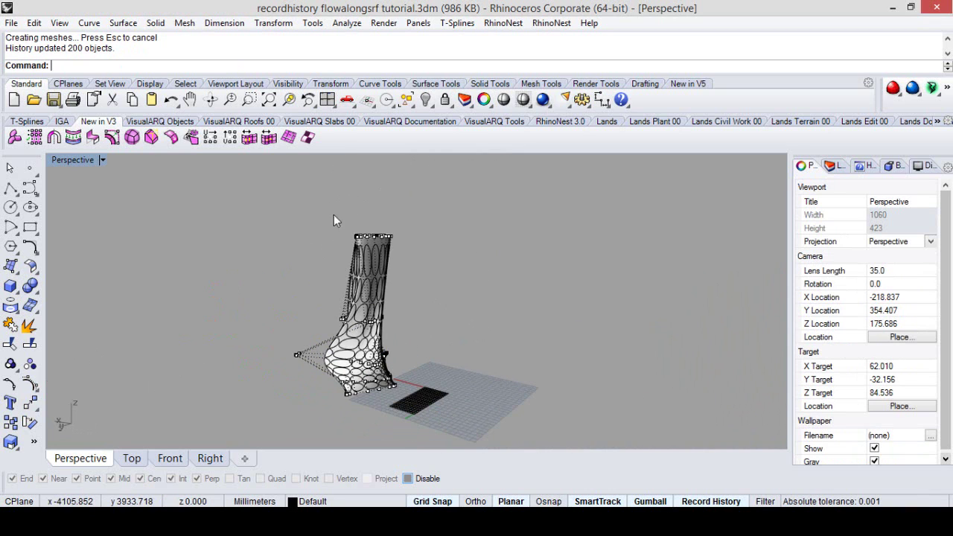
Move the top row of control points upward to make the patterned tower taller
{"action": "left_click_drag", "start_coordinate": [327, 256], "coordinate": [367, 183]}
{"action": "left_click", "coordinate": [474, 272]}
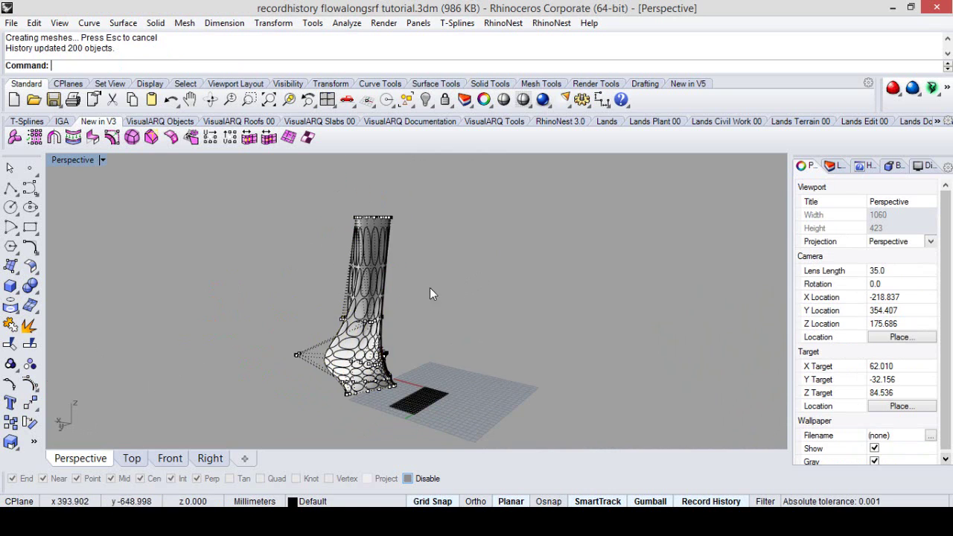
{"action": "scroll", "coordinate": [429, 292], "scroll_direction": "up", "scroll_amount": 3}
{"action": "scroll", "coordinate": [435, 308], "scroll_direction": "down", "scroll_amount": 6}
Delete all the existing curves and surfaces to start from an empty model
{"action": "left_click_drag", "start_coordinate": [387, 283], "coordinate": [516, 366]}
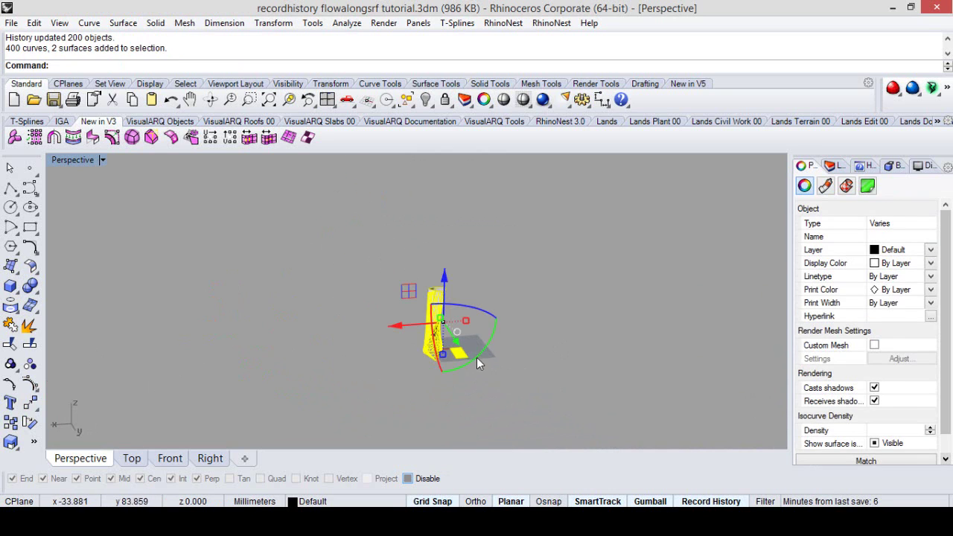
{"action": "key", "text": "Delete"}
{"action": "right_click_drag", "start_coordinate": [627, 411], "coordinate": [745, 394]}
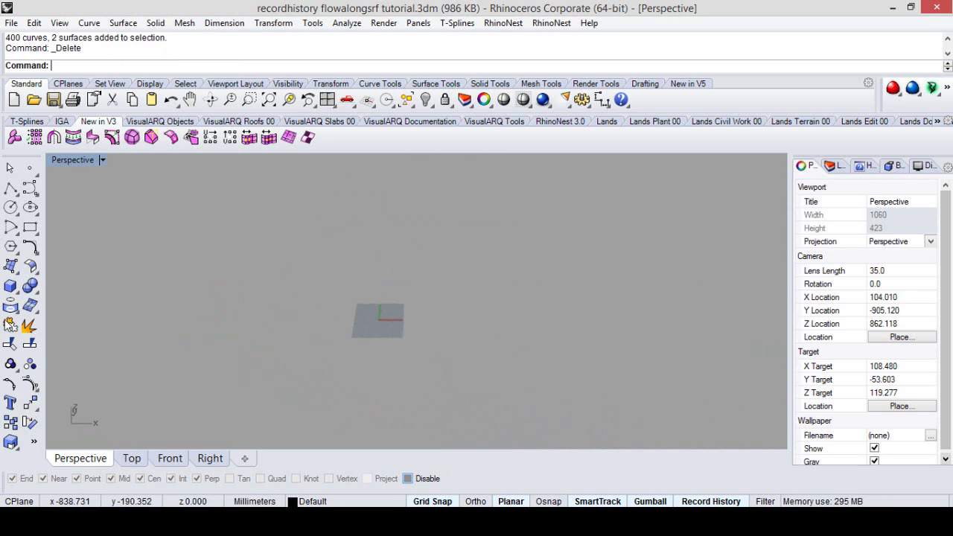
{"action": "scroll", "coordinate": [354, 287], "scroll_direction": "up", "scroll_amount": 12}
{"action": "right_click_drag", "start_coordinate": [479, 388], "coordinate": [492, 406], "text": "shift"}
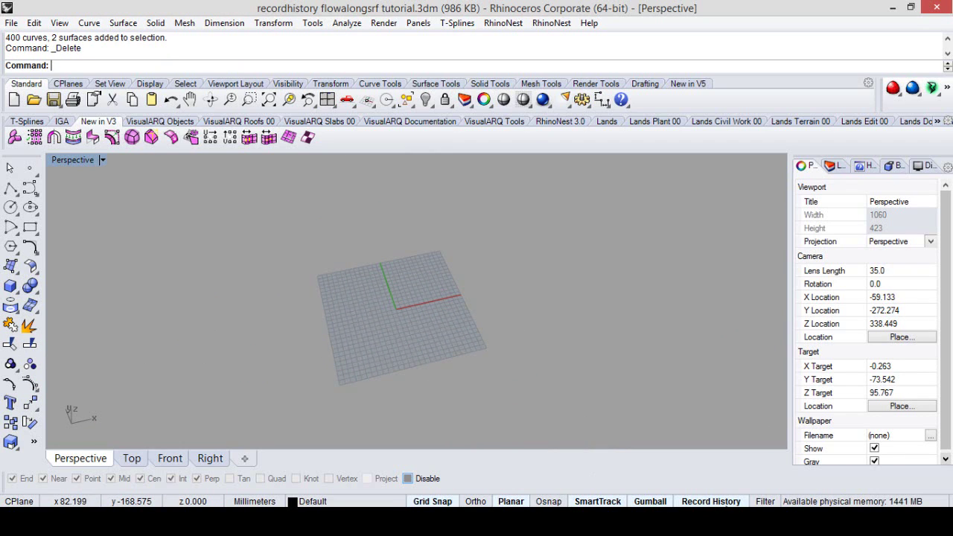
Check the Record History options for Always Record History and Update Children
{"action": "right_click", "coordinate": [737, 502]}
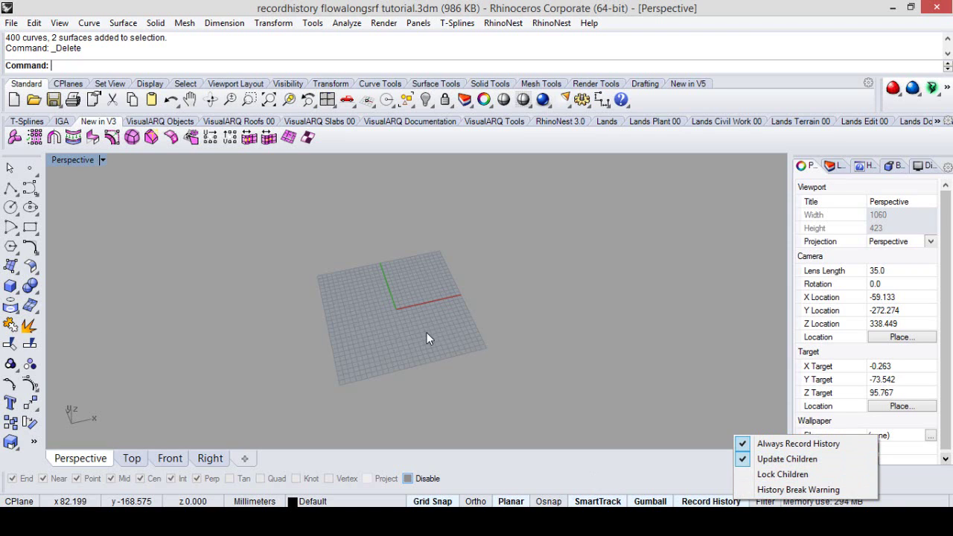
{"action": "right_click_drag", "start_coordinate": [426, 332], "coordinate": [501, 323]}
Draw a closed degree-3 control point curve shaped like a rounded triangle on the ground plane, beside the origin
{"action": "left_click", "coordinate": [29, 188]}
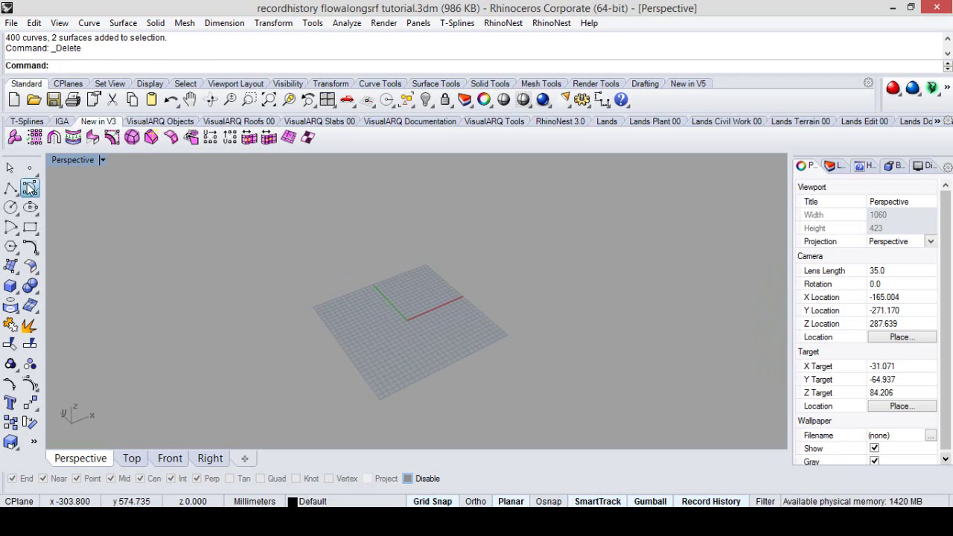
{"action": "scroll", "coordinate": [434, 310], "scroll_direction": "up", "scroll_amount": 3}
{"action": "left_click", "coordinate": [470, 364]}
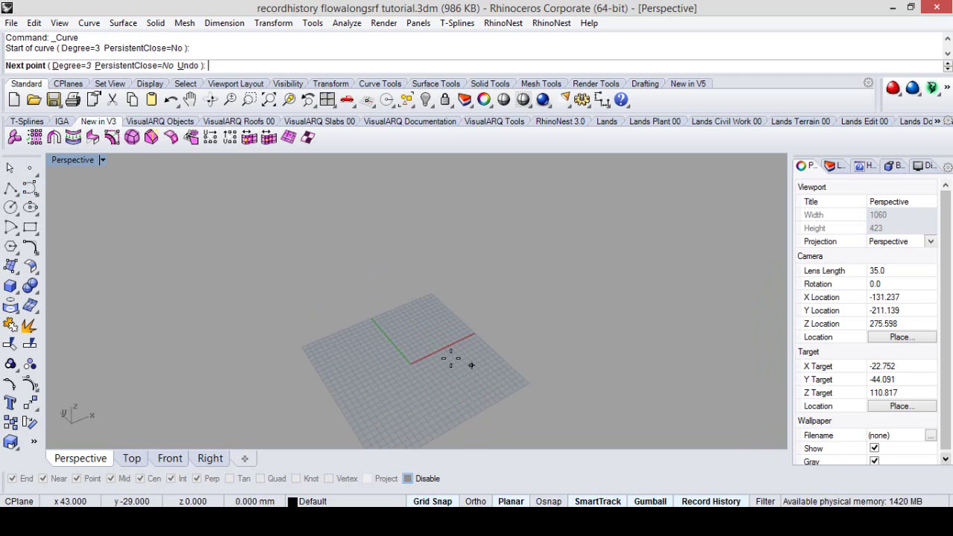
{"action": "left_click", "coordinate": [411, 342]}
{"action": "left_click", "coordinate": [409, 328]}
{"action": "left_click", "coordinate": [425, 322]}
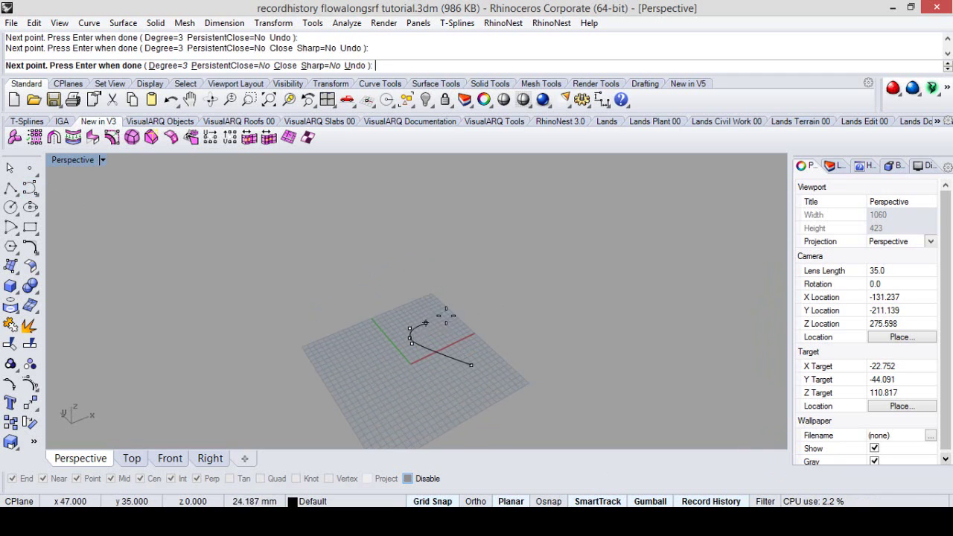
{"action": "left_click", "coordinate": [512, 290]}
{"action": "left_click", "coordinate": [521, 305]}
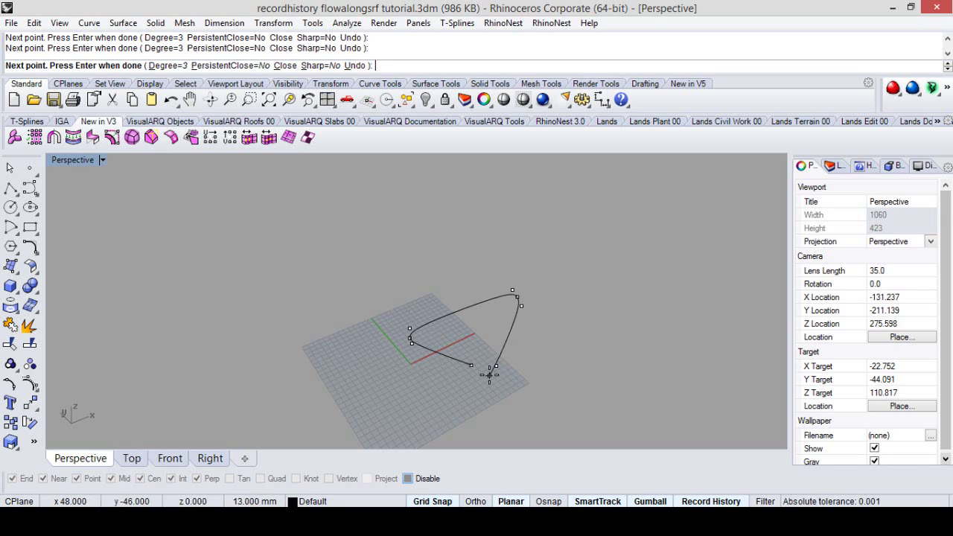
{"action": "left_click", "coordinate": [480, 369]}
{"action": "left_click", "coordinate": [483, 373]}
Duplicate the closed curve straight upward to make a second profile above it
{"action": "scroll", "coordinate": [475, 378], "scroll_direction": "up", "scroll_amount": 4}
{"action": "right_click_drag", "start_coordinate": [475, 378], "coordinate": [529, 390]}
{"action": "type", "text": "zs"}
{"action": "key", "text": "Return"}
{"action": "left_click", "coordinate": [514, 382]}
{"action": "left_click", "coordinate": [523, 387]}
{"action": "scroll", "coordinate": [539, 403], "scroll_direction": "down", "scroll_amount": 3}
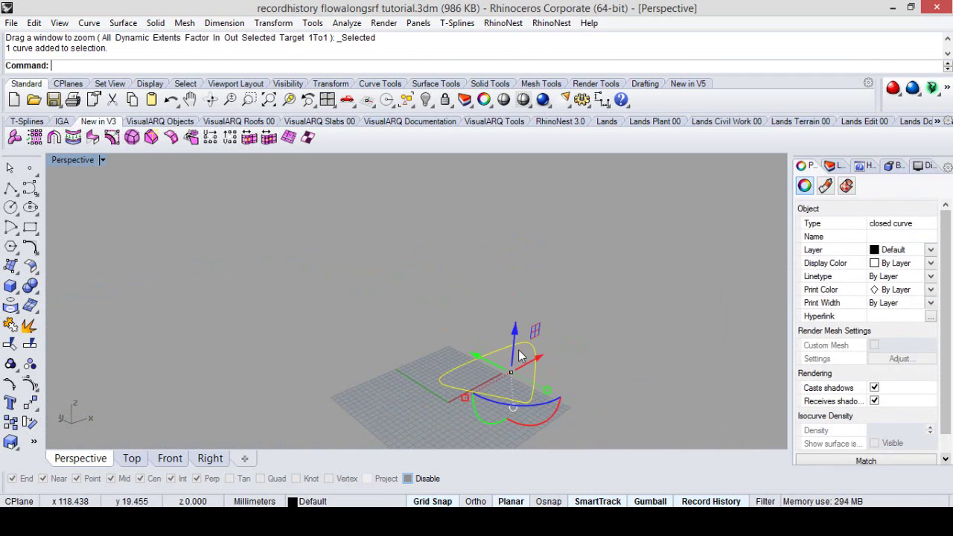
{"action": "right_click_drag", "start_coordinate": [520, 356], "coordinate": [502, 335]}
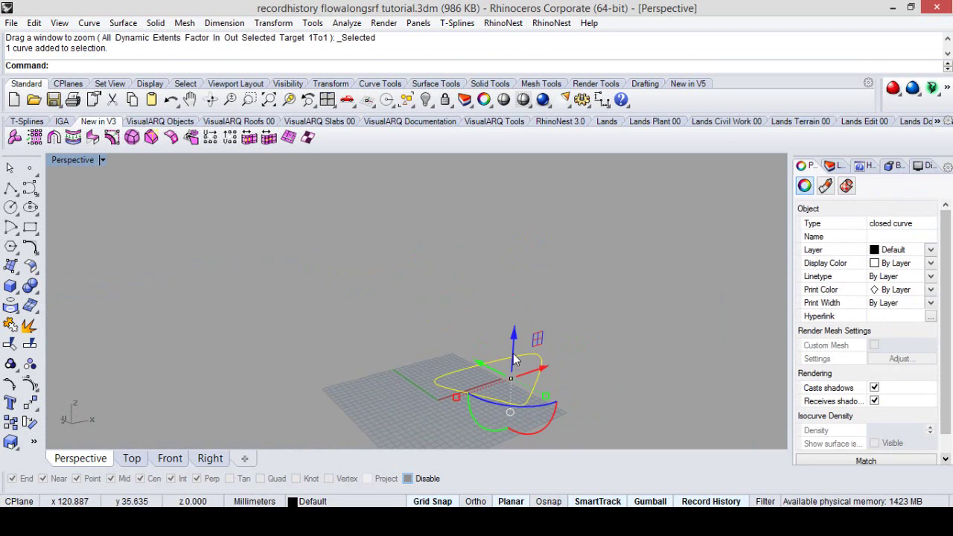
{"action": "left_click_drag", "start_coordinate": [514, 337], "coordinate": [517, 274]}
{"action": "key", "text": "alt"}
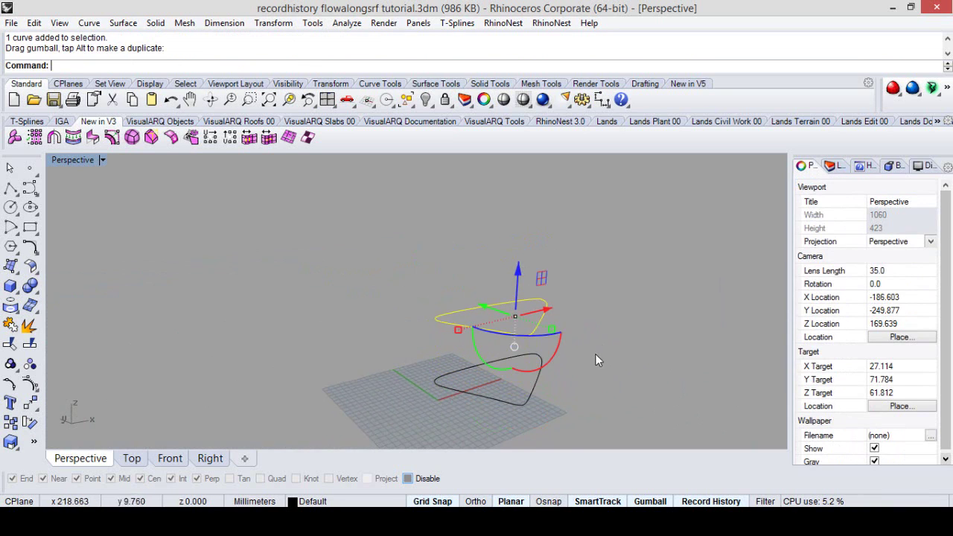
Rotate and shift the lower closed curve to test whether its history-linked copy follows
{"action": "right_click_drag", "start_coordinate": [594, 355], "coordinate": [499, 368]}
{"action": "left_click", "coordinate": [494, 383]}
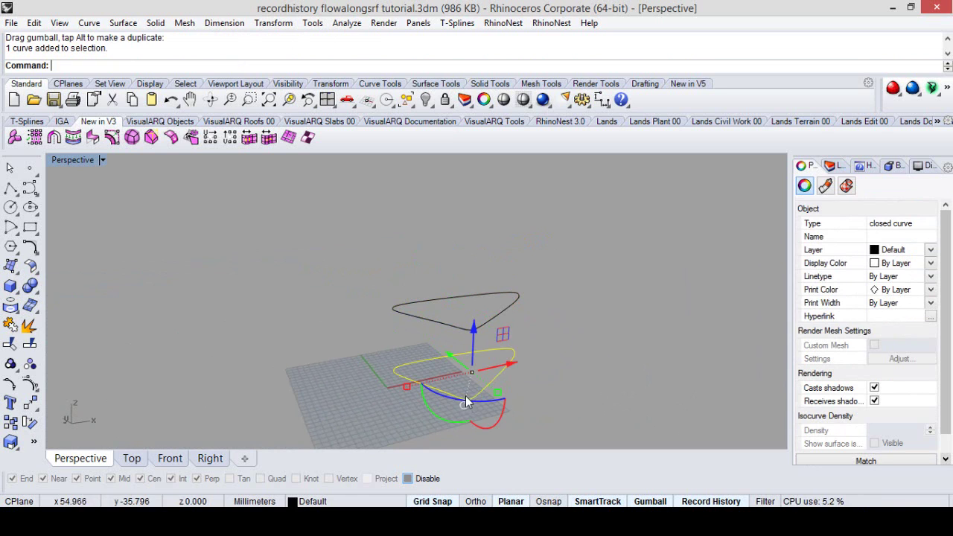
{"action": "left_click_drag", "start_coordinate": [447, 397], "coordinate": [528, 383]}
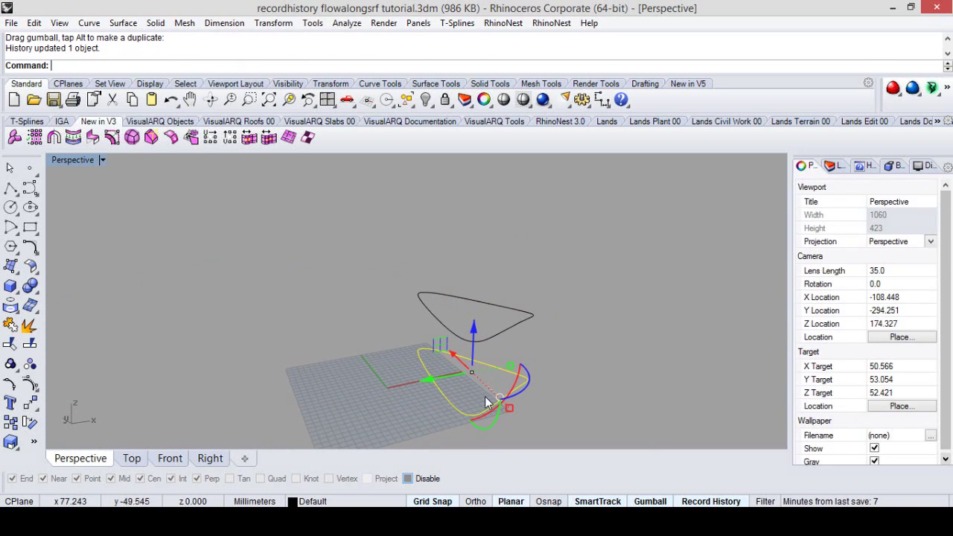
{"action": "left_click_drag", "start_coordinate": [448, 375], "coordinate": [482, 370]}
{"action": "right_click_drag", "start_coordinate": [454, 387], "coordinate": [517, 371]}
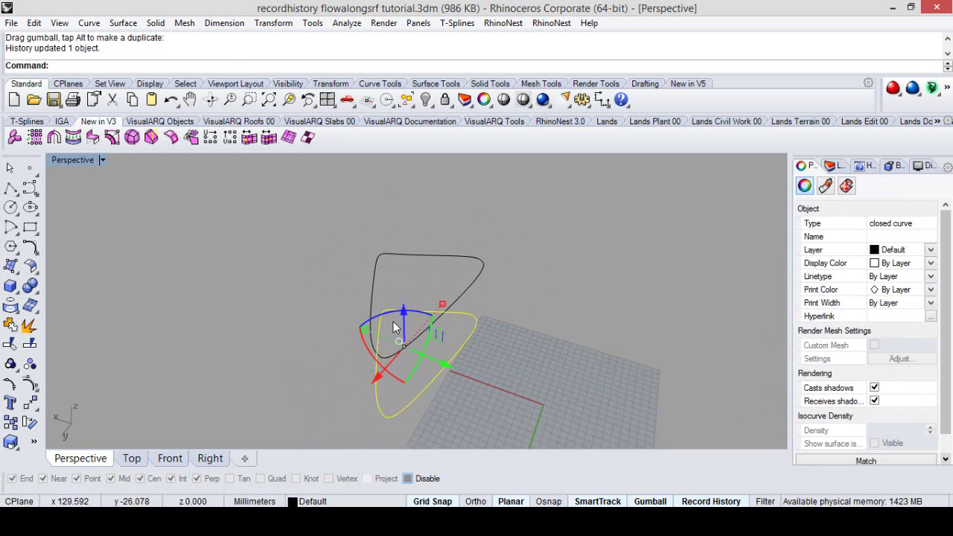
Scale the upper closed curve down along the gumball's X axis
{"action": "right_click_drag", "start_coordinate": [394, 327], "coordinate": [340, 325]}
{"action": "left_click", "coordinate": [342, 322]}
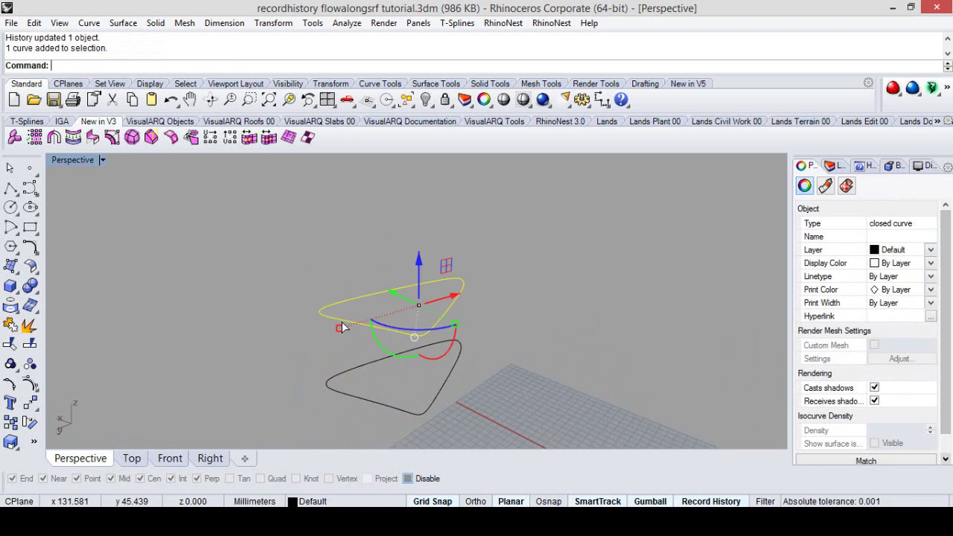
{"action": "left_click", "coordinate": [377, 402]}
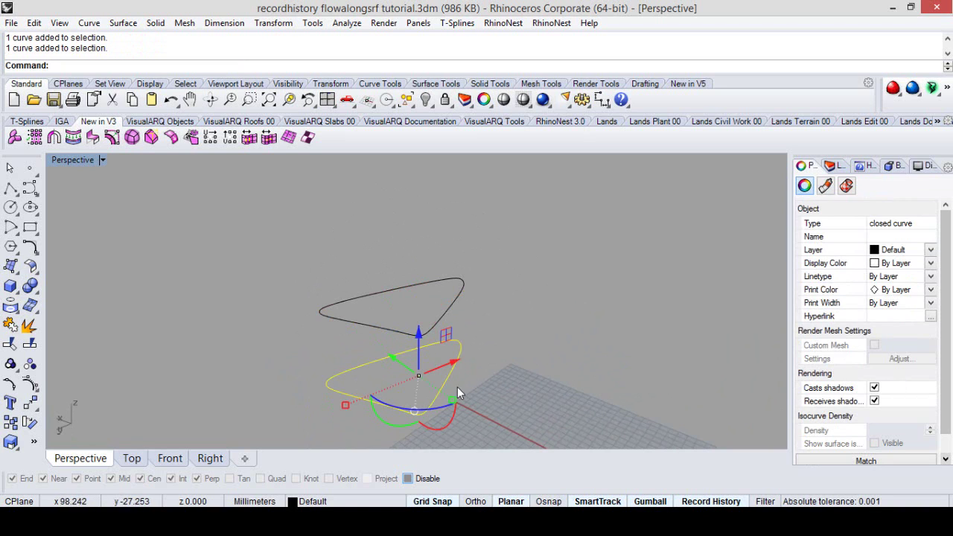
{"action": "left_click", "coordinate": [352, 325]}
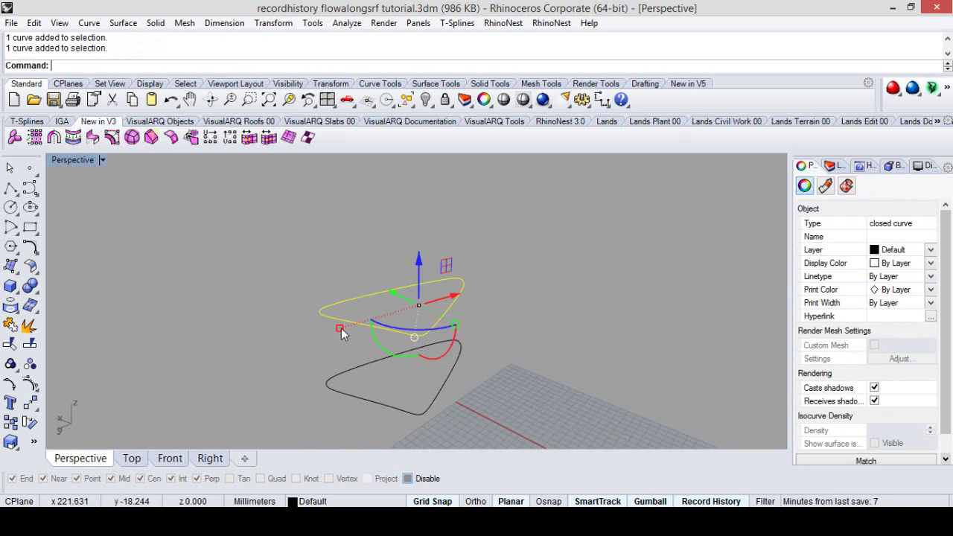
{"action": "left_click_drag", "start_coordinate": [341, 329], "coordinate": [362, 324]}
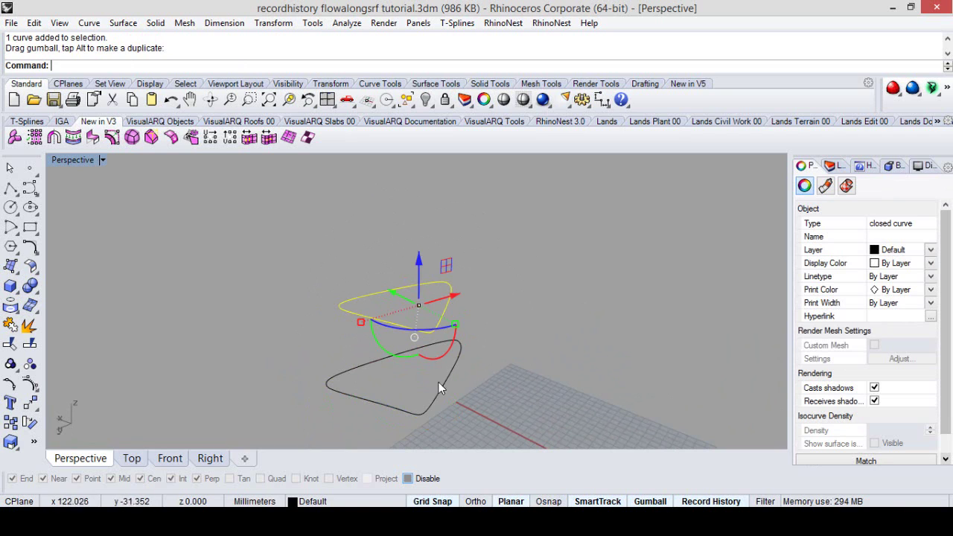
Rotate the lower closed curve slightly about the vertical axis
{"action": "left_click", "coordinate": [442, 384]}
{"action": "left_click_drag", "start_coordinate": [395, 405], "coordinate": [408, 405]}
{"action": "right_click_drag", "start_coordinate": [434, 405], "coordinate": [366, 369]}
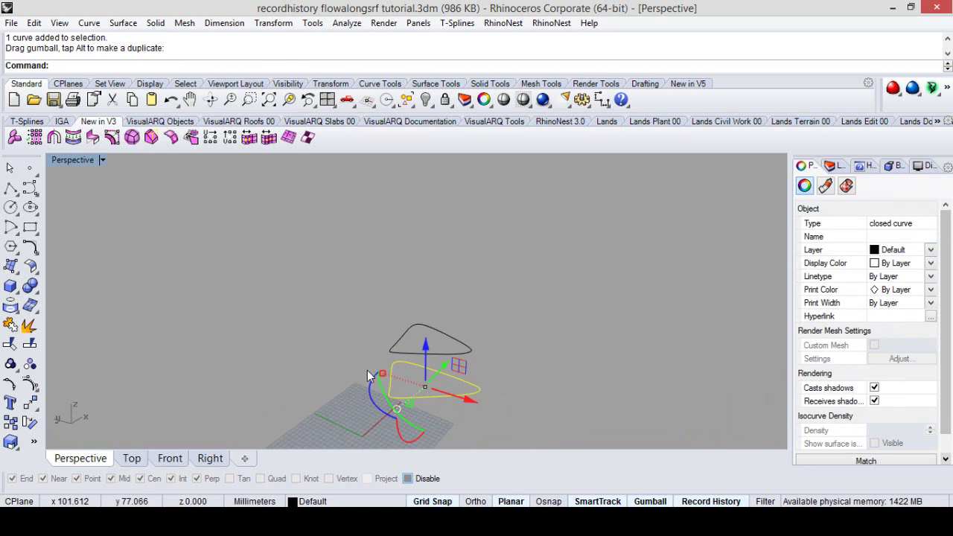
Duplicate the upper curve higher up as a third profile and rotate that copy about the vertical axis
{"action": "left_click", "coordinate": [441, 353]}
{"action": "scroll", "coordinate": [426, 394], "scroll_direction": "down", "scroll_amount": 5}
{"action": "right_click_drag", "start_coordinate": [438, 404], "coordinate": [418, 360]}
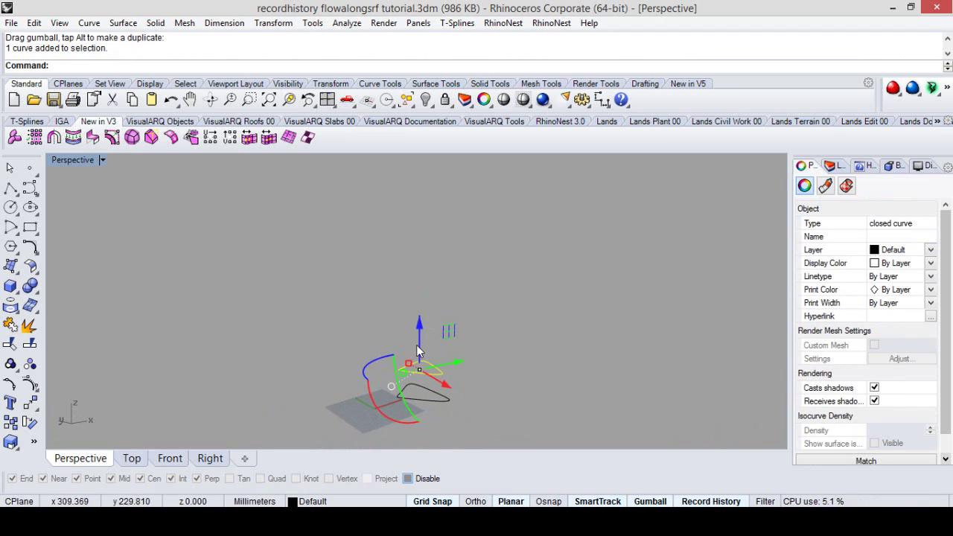
{"action": "left_click_drag", "start_coordinate": [418, 343], "coordinate": [417, 291]}
{"action": "right_click_drag", "start_coordinate": [435, 328], "coordinate": [449, 363]}
{"action": "left_click_drag", "start_coordinate": [365, 322], "coordinate": [385, 352]}
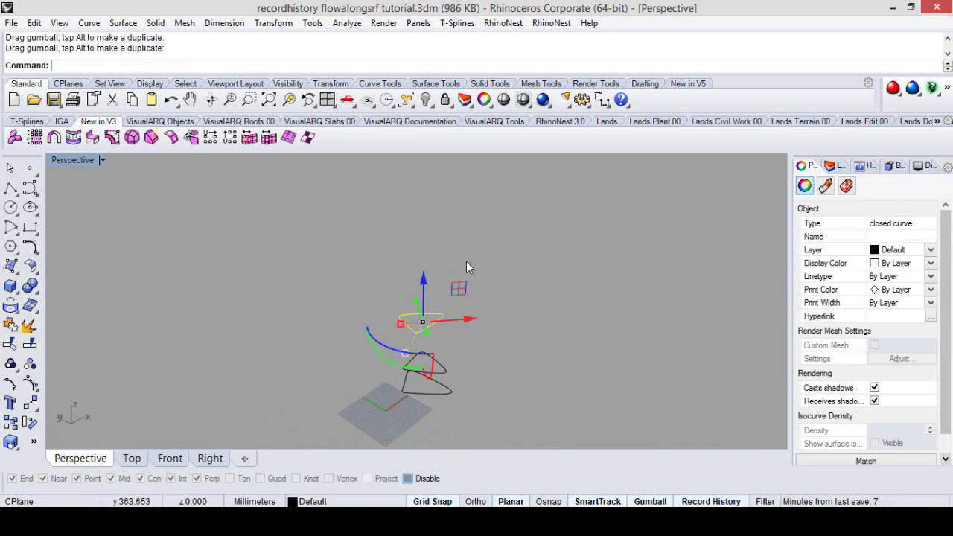
Loft the three closed curves into a surface with Normal style and Do not simplify
{"action": "left_click_drag", "start_coordinate": [466, 260], "coordinate": [407, 409]}
{"action": "right_click_drag", "start_coordinate": [443, 393], "coordinate": [409, 390]}
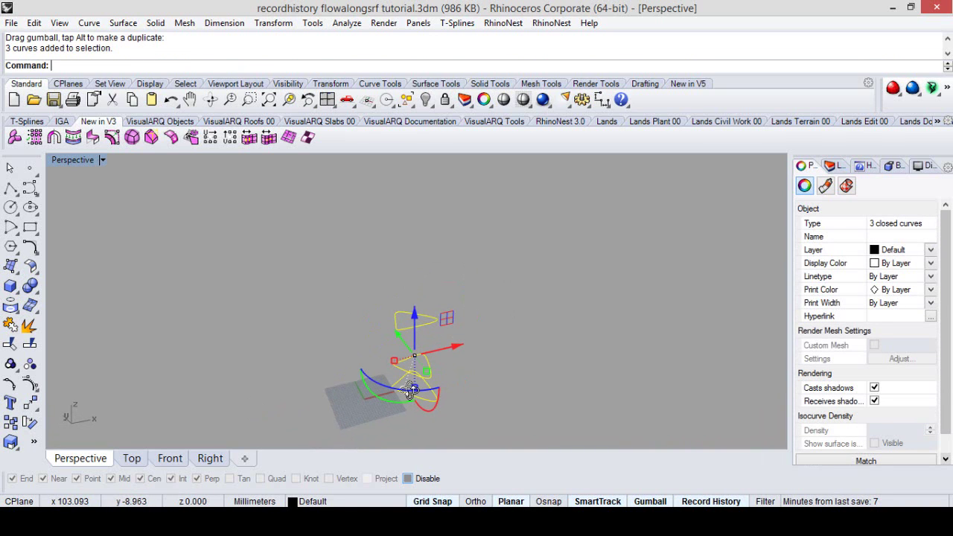
{"action": "type", "text": "loft"}
{"action": "key", "text": "Return"}
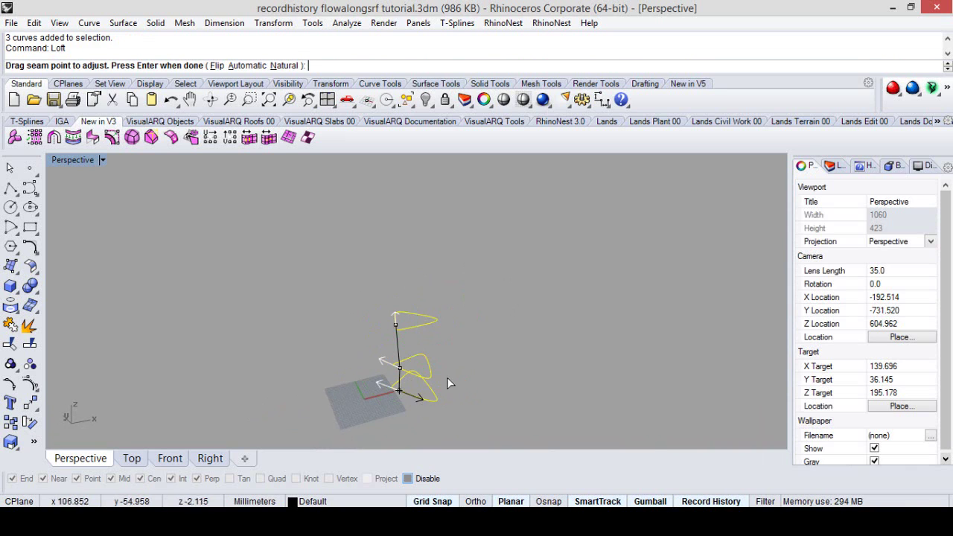
{"action": "right_click", "coordinate": [464, 355]}
{"action": "mouse_move", "coordinate": [484, 361]}
{"action": "right_mouse_down"}
{"action": "mouse_move", "coordinate": [457, 317]}
{"action": "mouse_move", "coordinate": [450, 332]}
{"action": "right_mouse_up"}
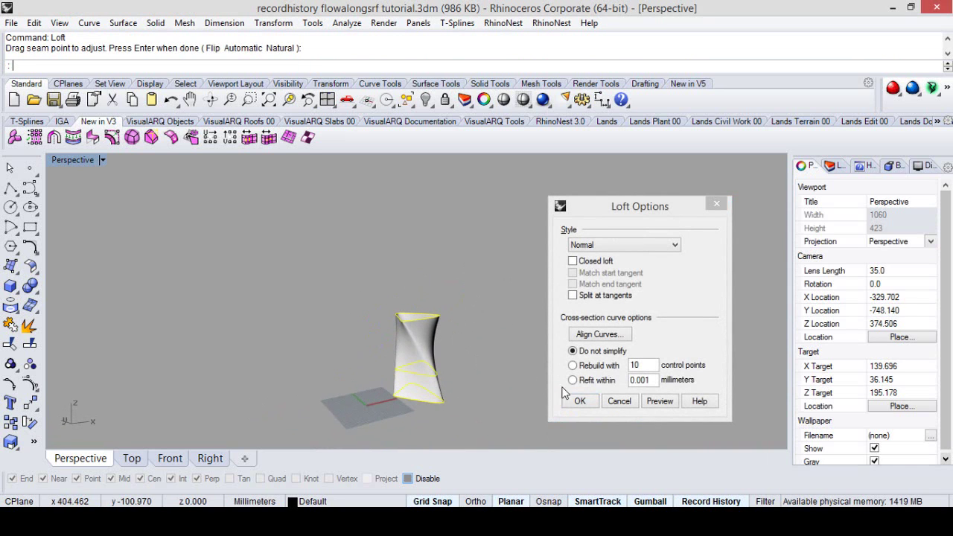
{"action": "left_click", "coordinate": [579, 400]}
Raise the top profile curve so the lofted surface stretches upward with it
{"action": "right_click_drag", "start_coordinate": [478, 400], "coordinate": [492, 364]}
{"action": "left_click", "coordinate": [451, 360]}
{"action": "right_click_drag", "start_coordinate": [416, 382], "coordinate": [458, 351], "text": "shift"}
{"action": "right_click_drag", "start_coordinate": [444, 374], "coordinate": [502, 325]}
{"action": "left_click", "coordinate": [497, 325]}
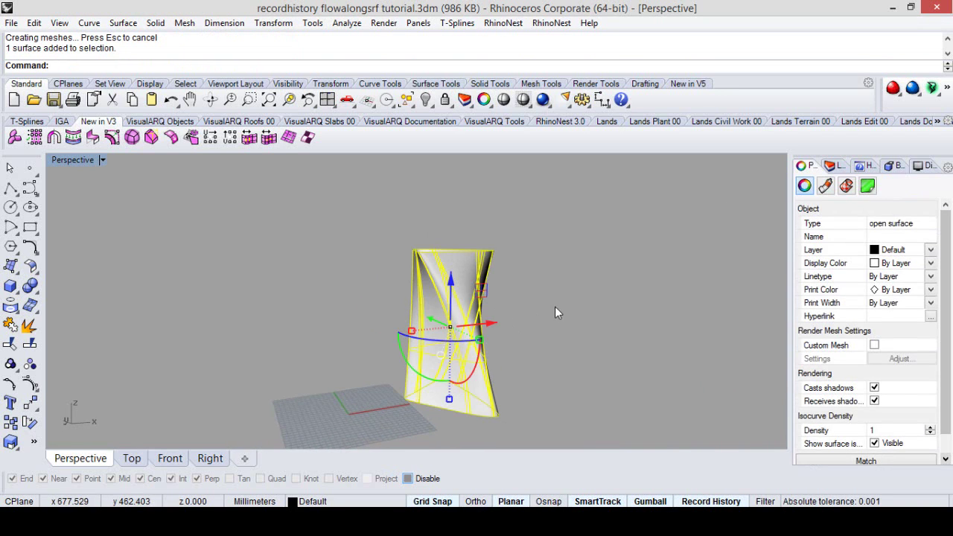
{"action": "right_click_drag", "start_coordinate": [555, 306], "coordinate": [533, 340]}
{"action": "left_click", "coordinate": [554, 278]}
{"action": "left_click", "coordinate": [479, 252]}
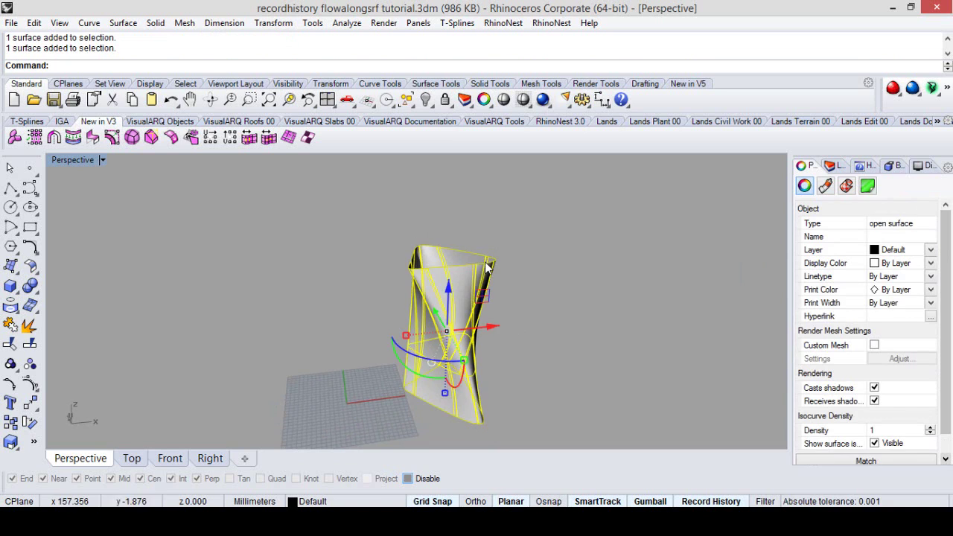
{"action": "key", "text": "Escape"}
{"action": "left_click", "coordinate": [472, 254]}
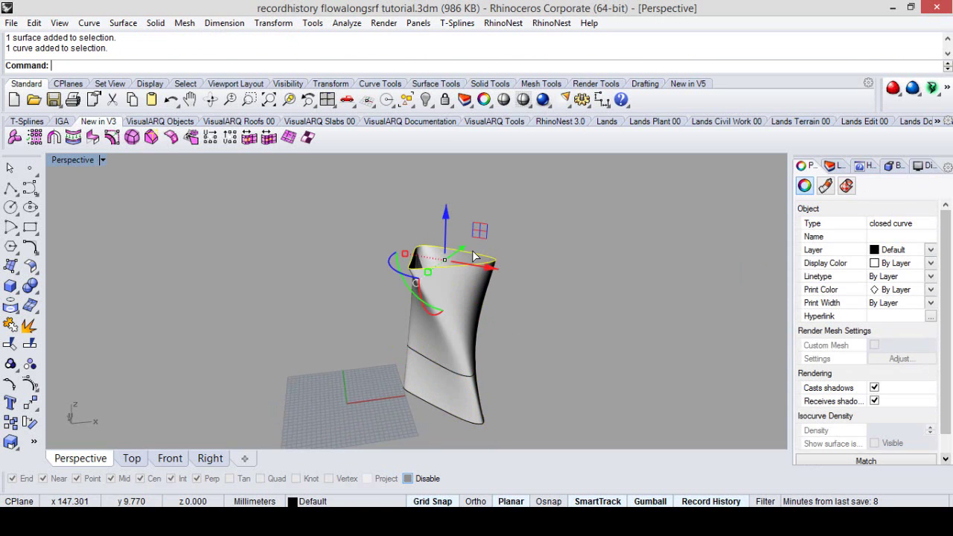
{"action": "left_click_drag", "start_coordinate": [446, 238], "coordinate": [446, 200]}
Scale the bottom profile curve outward along the gumball's Y axis to flare the base of the lofted surface
{"action": "scroll", "coordinate": [506, 293], "scroll_direction": "down", "scroll_amount": 4}
{"action": "right_click_drag", "start_coordinate": [506, 293], "coordinate": [483, 320]}
{"action": "left_click", "coordinate": [468, 376]}
{"action": "left_click", "coordinate": [458, 377]}
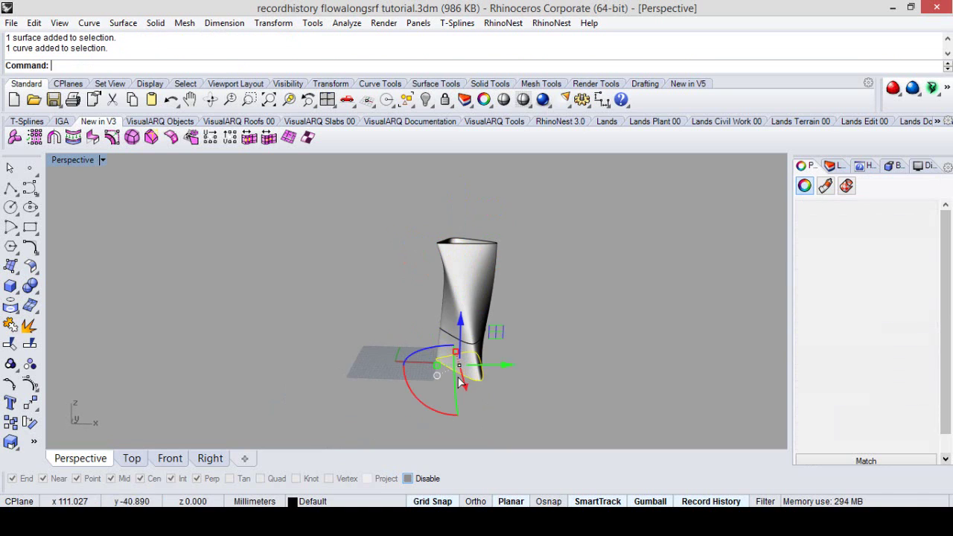
{"action": "left_click_drag", "start_coordinate": [436, 365], "coordinate": [427, 366]}
{"action": "right_click_drag", "start_coordinate": [462, 390], "coordinate": [509, 365]}
{"action": "left_click", "coordinate": [511, 362]}
{"action": "right_click_drag", "start_coordinate": [414, 358], "coordinate": [463, 316]}
{"action": "scroll", "coordinate": [446, 320], "scroll_direction": "up", "scroll_amount": 5}
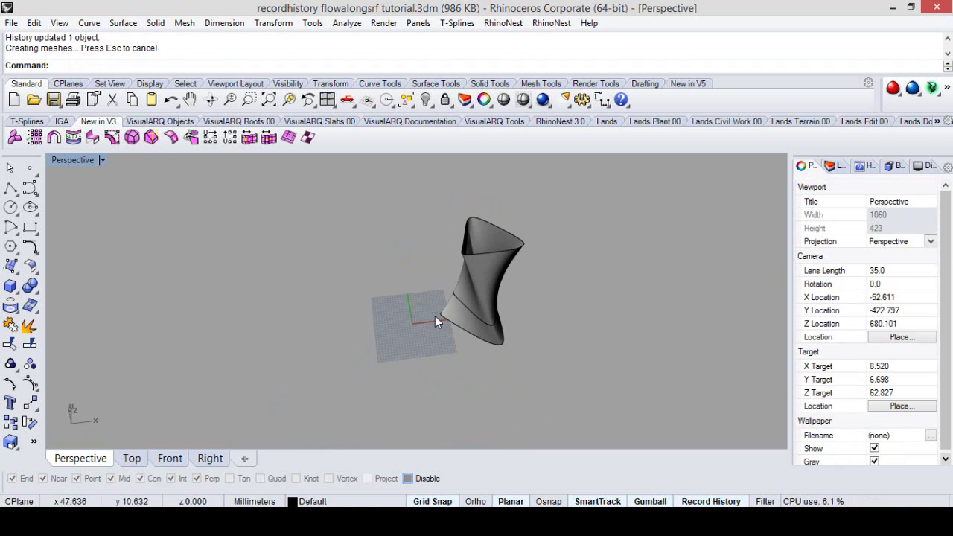
Draw a circle about 2.8 mm in diameter on the ground grid beside the tower, centred at X -40, Y -16
{"action": "scroll", "coordinate": [416, 354], "scroll_direction": "down", "scroll_amount": 6}
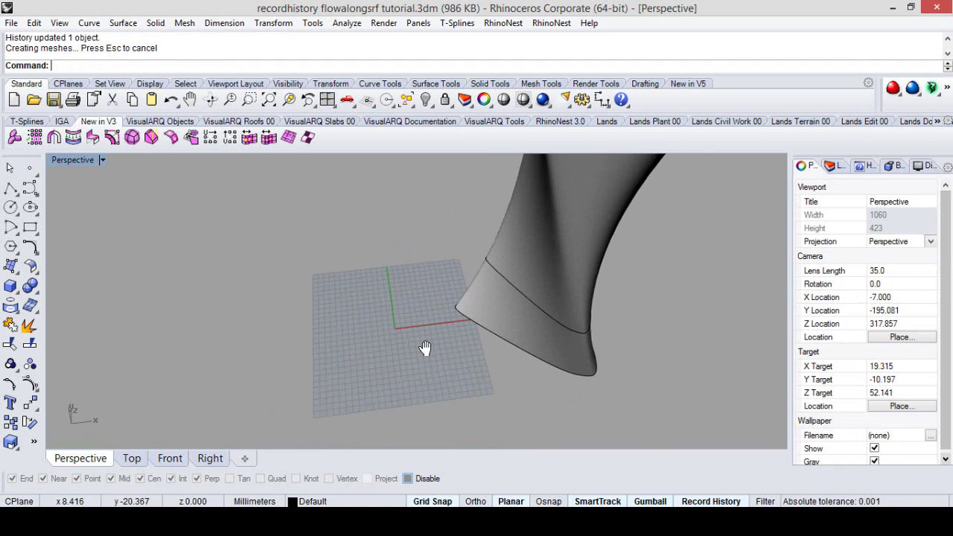
{"action": "right_click_drag", "start_coordinate": [435, 325], "coordinate": [182, 290]}
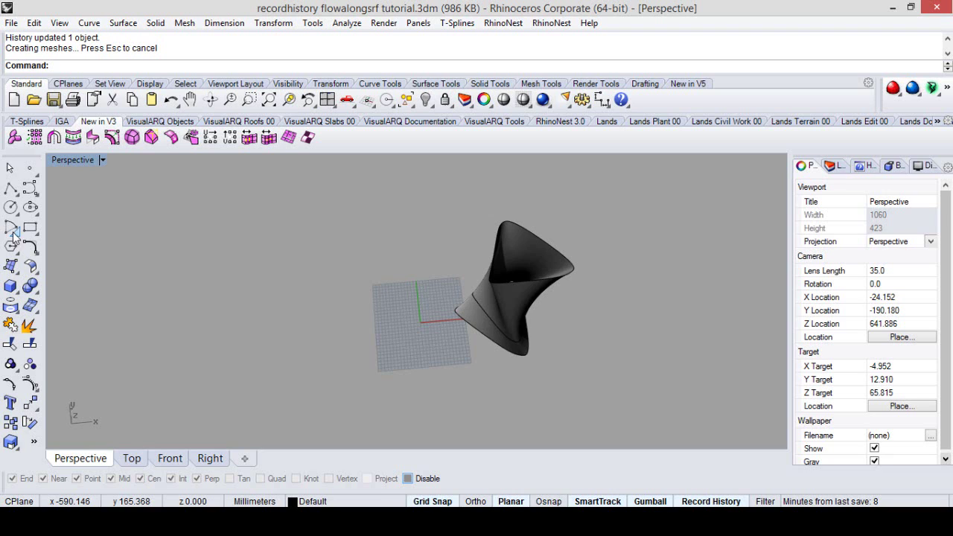
{"action": "right_click_drag", "start_coordinate": [321, 345], "coordinate": [354, 280]}
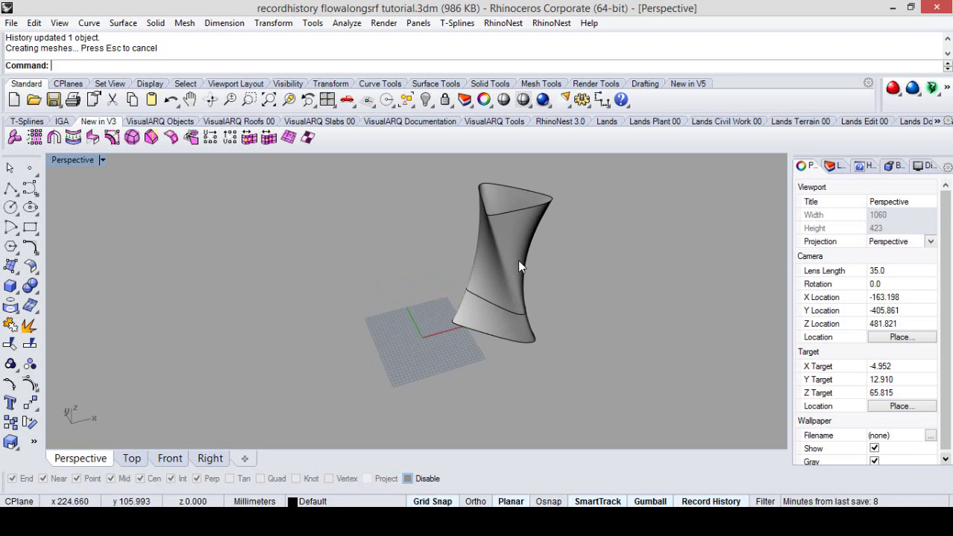
{"action": "right_click_drag", "start_coordinate": [530, 309], "coordinate": [523, 277]}
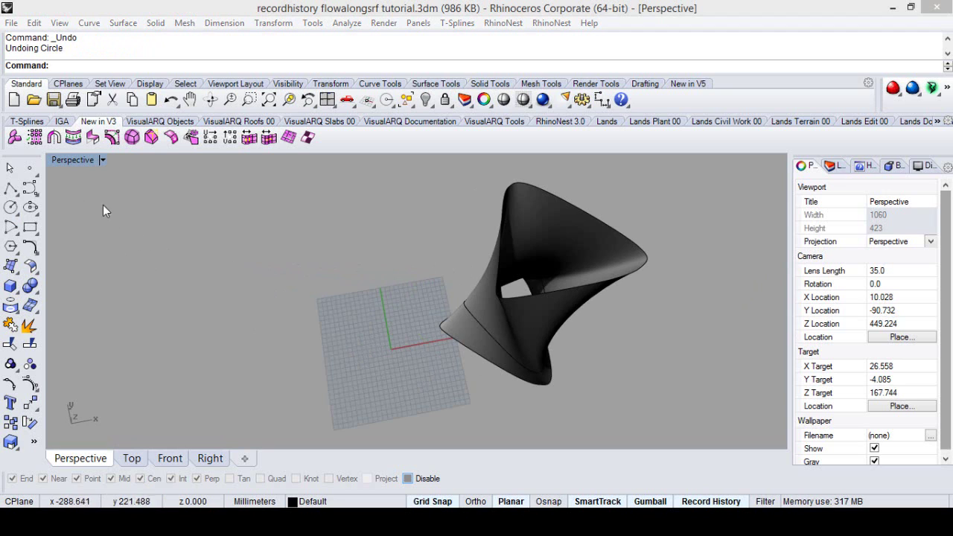
{"action": "left_click", "coordinate": [11, 208]}
{"action": "scroll", "coordinate": [354, 376], "scroll_direction": "up", "scroll_amount": 5}
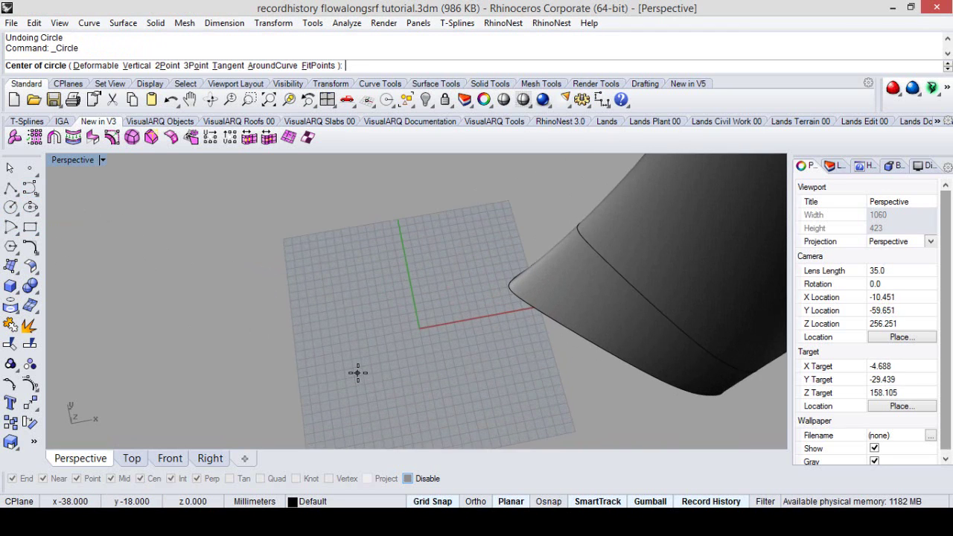
{"action": "scroll", "coordinate": [353, 374], "scroll_direction": "up", "scroll_amount": 1}
{"action": "key", "text": "ctrl+w"}
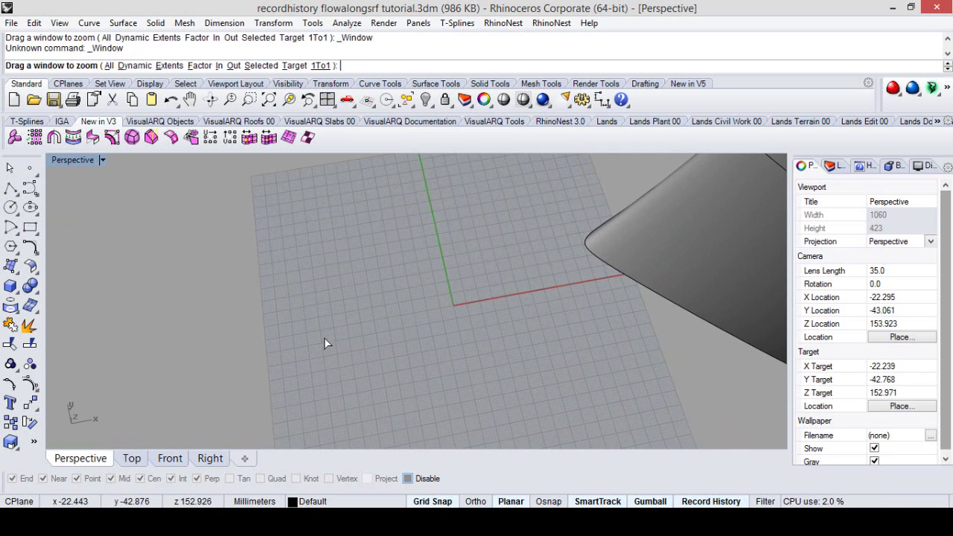
{"action": "left_click_drag", "start_coordinate": [324, 339], "coordinate": [385, 390]}
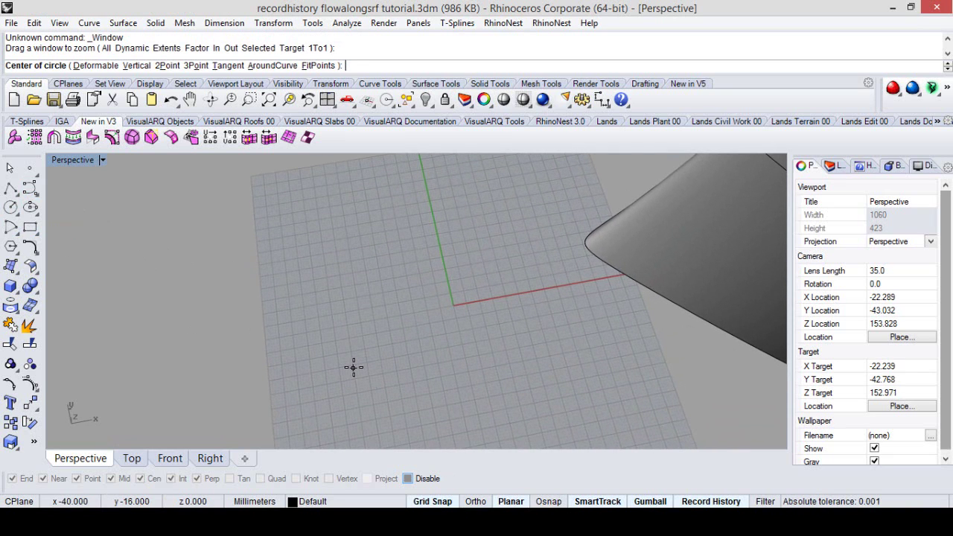
{"action": "left_click", "coordinate": [354, 367]}
{"action": "left_click", "coordinate": [355, 365]}
{"action": "left_click", "coordinate": [356, 368]}
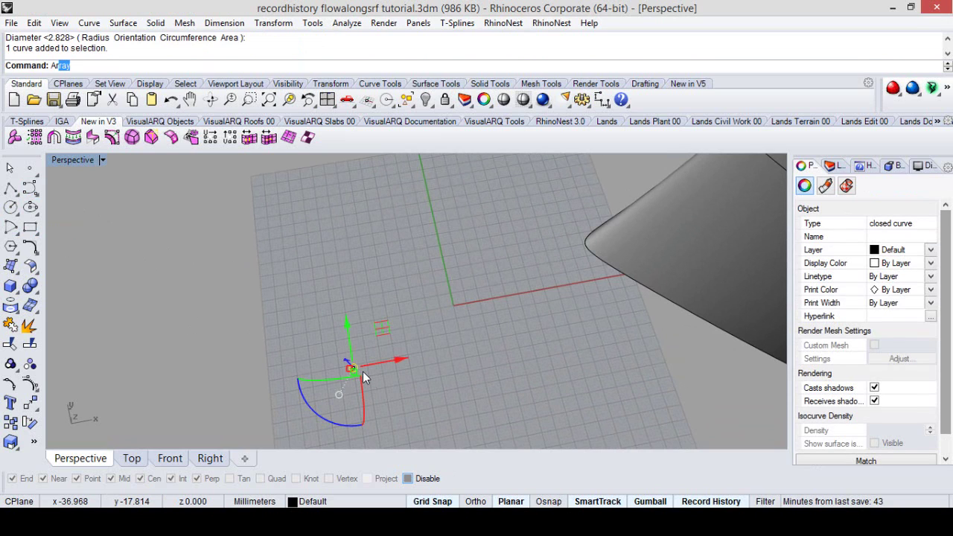
Array the circle in a rectangular grid of 15 in X, 30 in Y and 1 in Z, with 3 mm spacing in X and Y
{"action": "key", "text": "Return"}
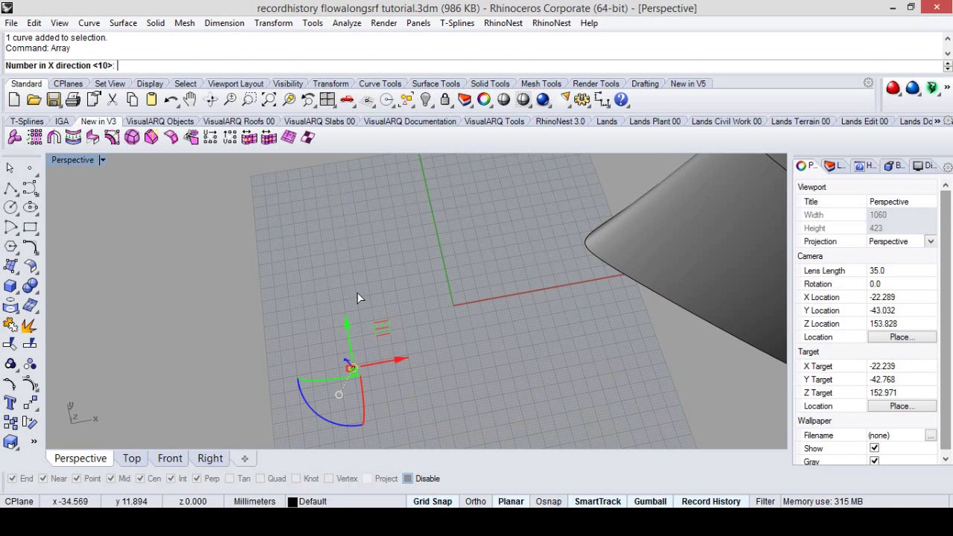
{"action": "key", "text": "Return"}
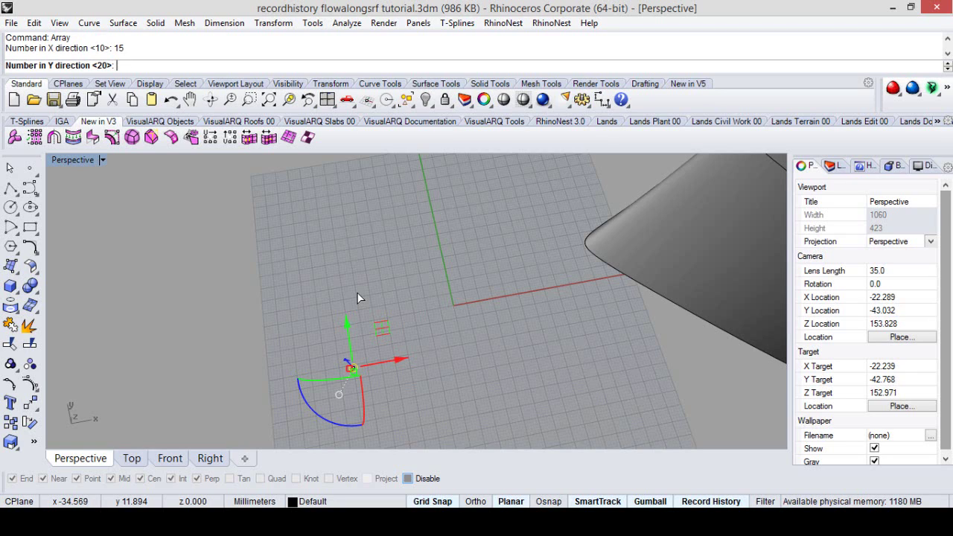
{"action": "key", "text": "Return"}
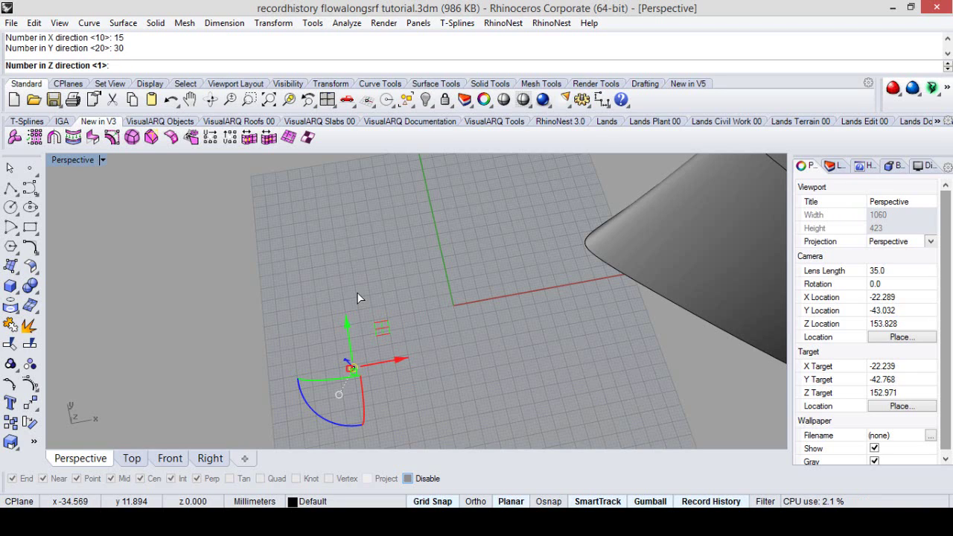
{"action": "key", "text": "Return"}
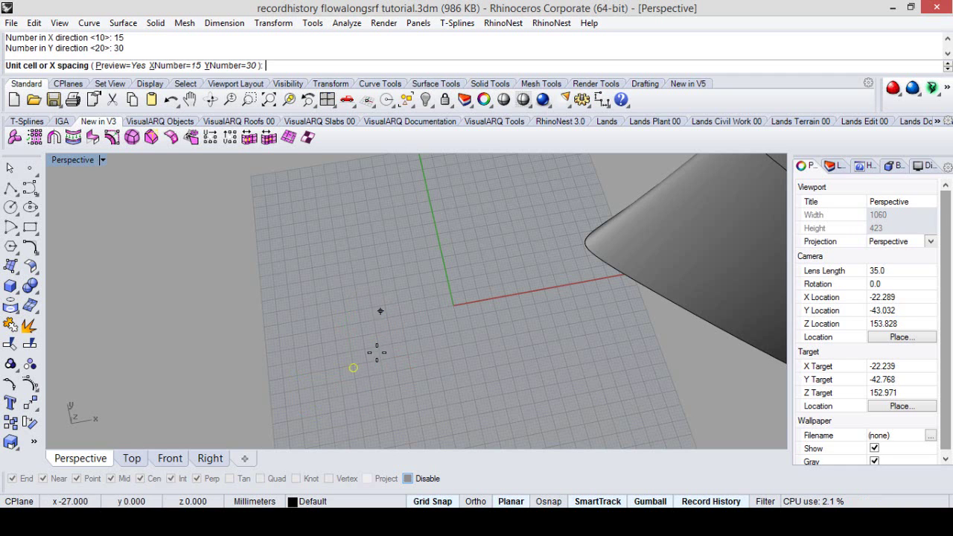
{"action": "key", "text": "ctrl+w"}
{"action": "left_click_drag", "start_coordinate": [363, 375], "coordinate": [366, 377]}
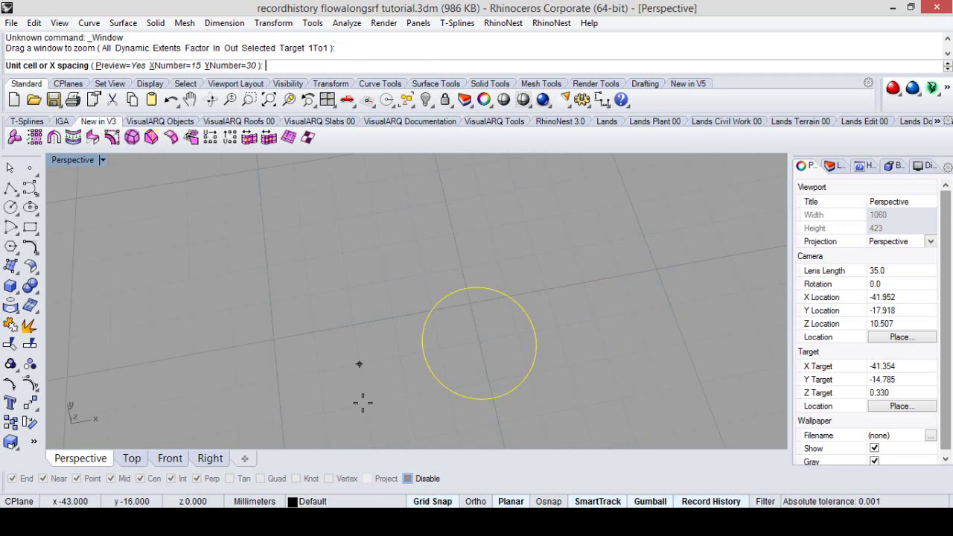
{"action": "left_click", "coordinate": [416, 428]}
{"action": "scroll", "coordinate": [323, 393], "scroll_direction": "down", "scroll_amount": 8}
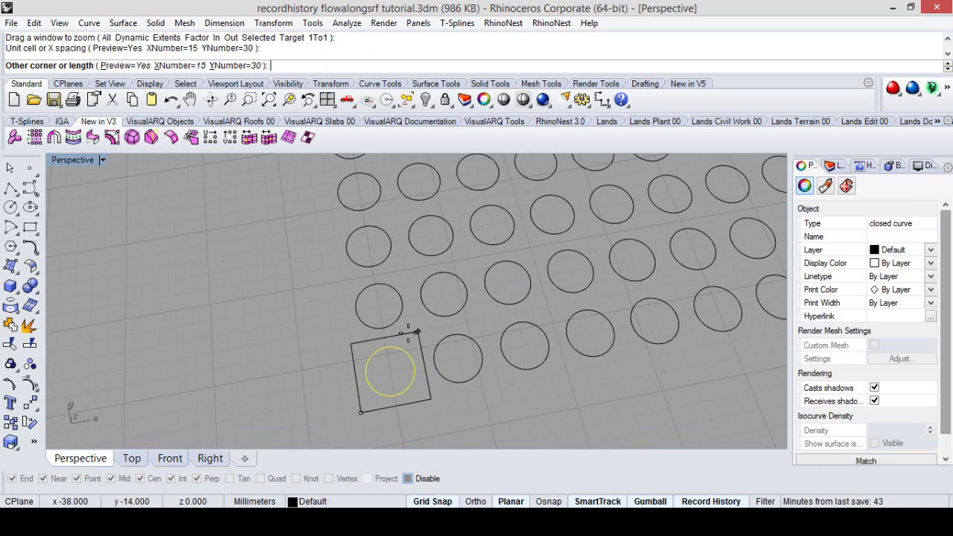
{"action": "left_click", "coordinate": [405, 348]}
{"action": "key", "text": "Return"}
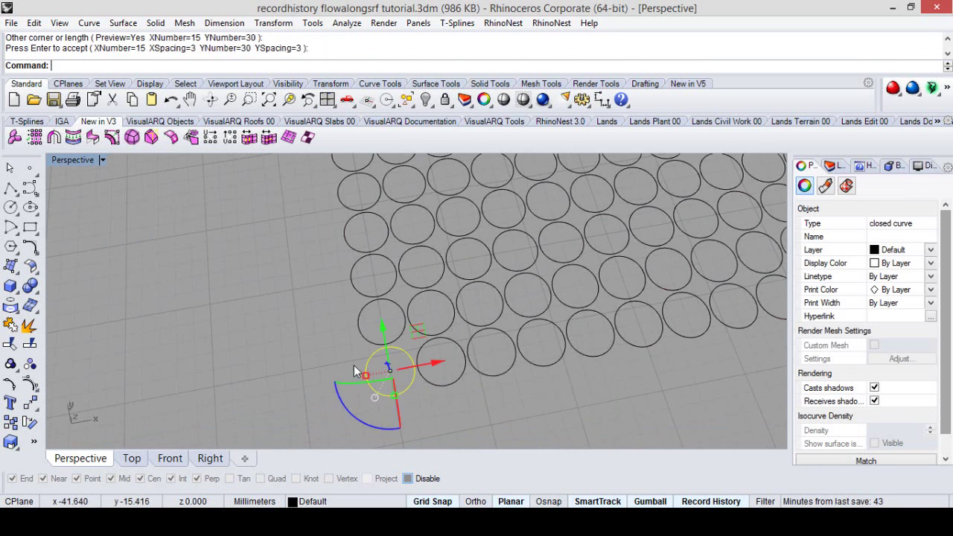
Select all the arrayed circles and group them
{"action": "scroll", "coordinate": [350, 373], "scroll_direction": "down", "scroll_amount": 3}
{"action": "left_click_drag", "start_coordinate": [320, 216], "coordinate": [420, 380]}
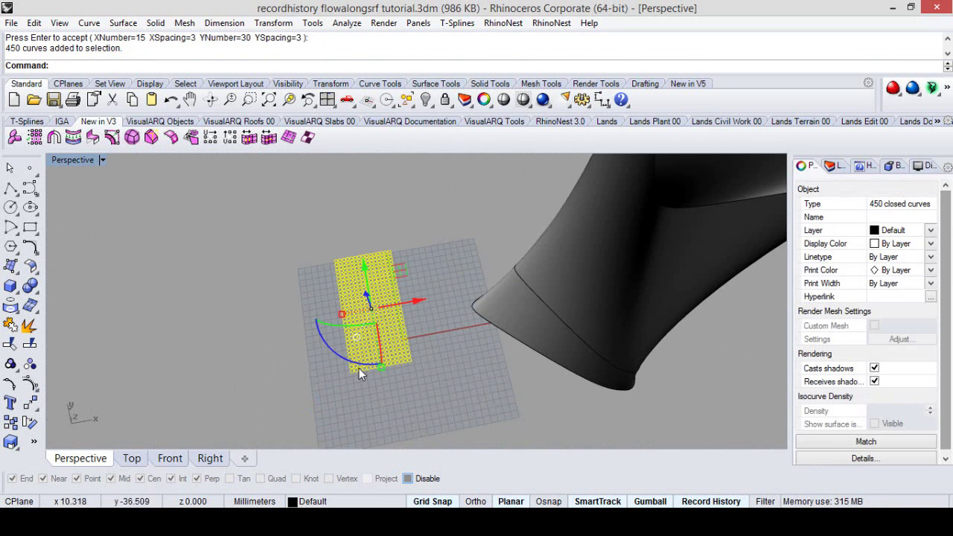
{"action": "left_click", "coordinate": [30, 363]}
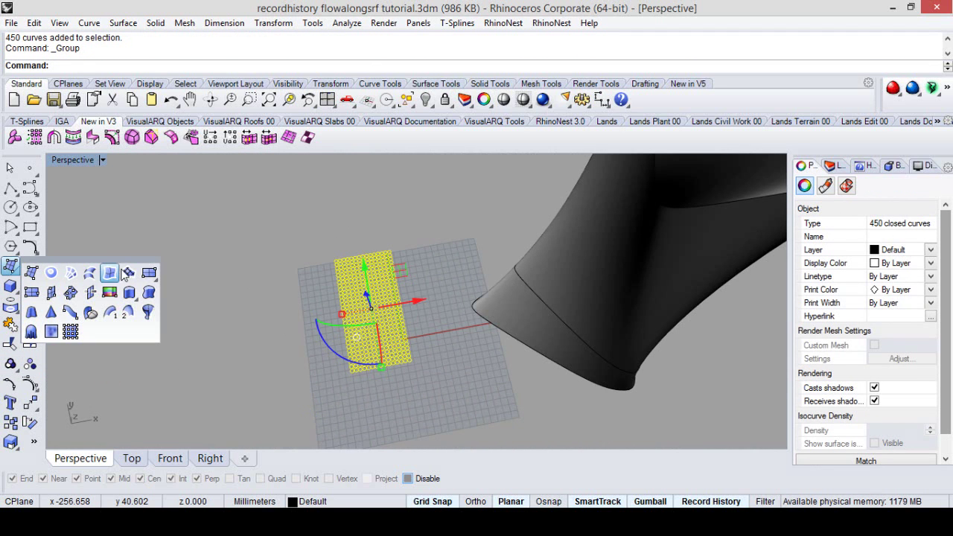
Create a rectangular plane about 46 by 90 mm covering the circle grid, from corner -42,-18 to corner 4,72
{"action": "left_click", "coordinate": [127, 273]}
{"action": "scroll", "coordinate": [323, 383], "scroll_direction": "up", "scroll_amount": 5}
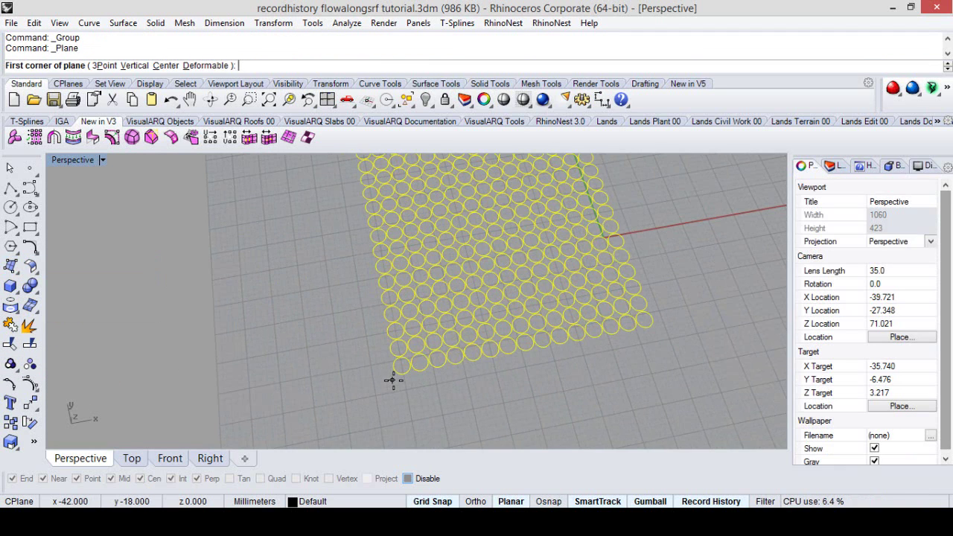
{"action": "left_click", "coordinate": [393, 380]}
{"action": "scroll", "coordinate": [360, 414], "scroll_direction": "down", "scroll_amount": 7}
{"action": "scroll", "coordinate": [413, 271], "scroll_direction": "up", "scroll_amount": 8}
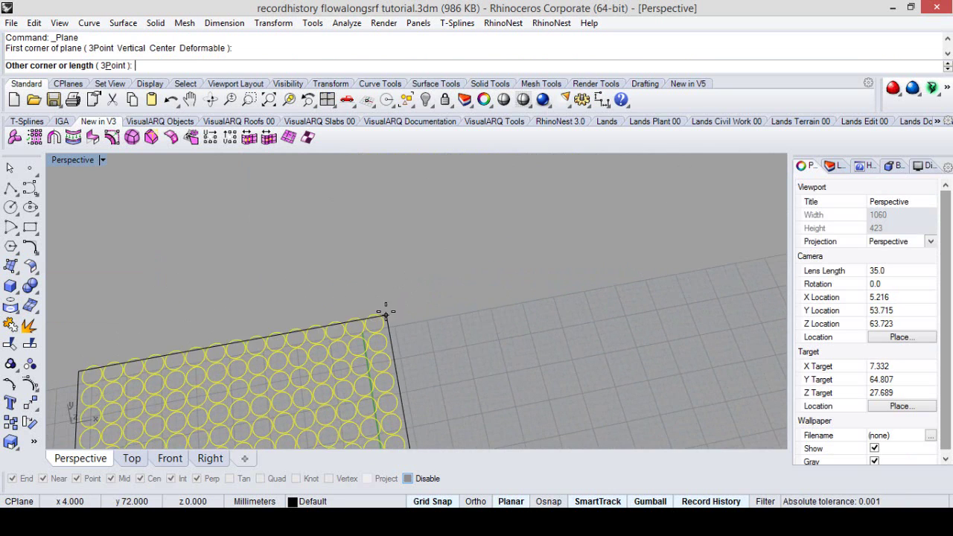
{"action": "left_click", "coordinate": [385, 313]}
{"action": "scroll", "coordinate": [387, 277], "scroll_direction": "down", "scroll_amount": 5}
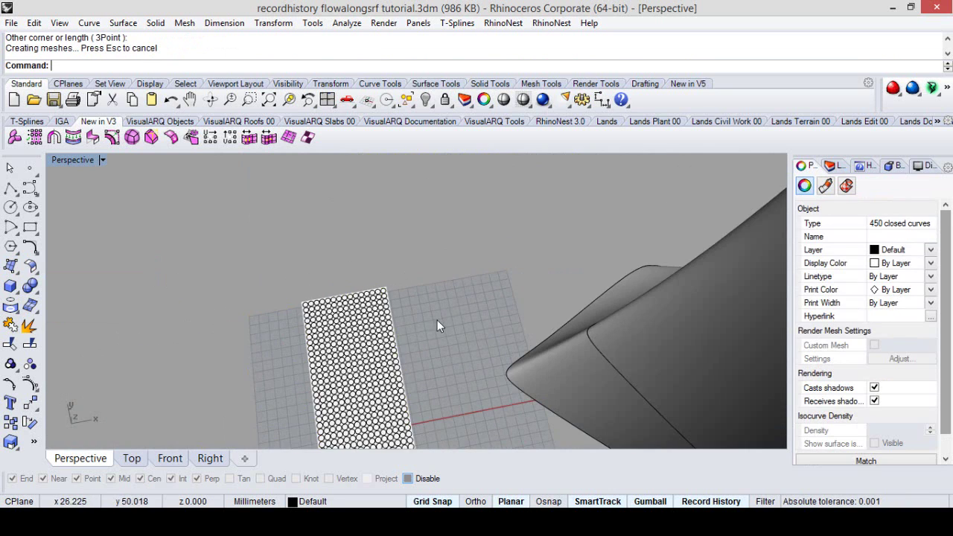
{"action": "key", "text": "Escape"}
Flow the circle group from the base plane onto the lofted tower surface with FlowAlongSrf, using Copy=Yes and Rigid=No
{"action": "right_click_drag", "start_coordinate": [437, 325], "coordinate": [366, 324]}
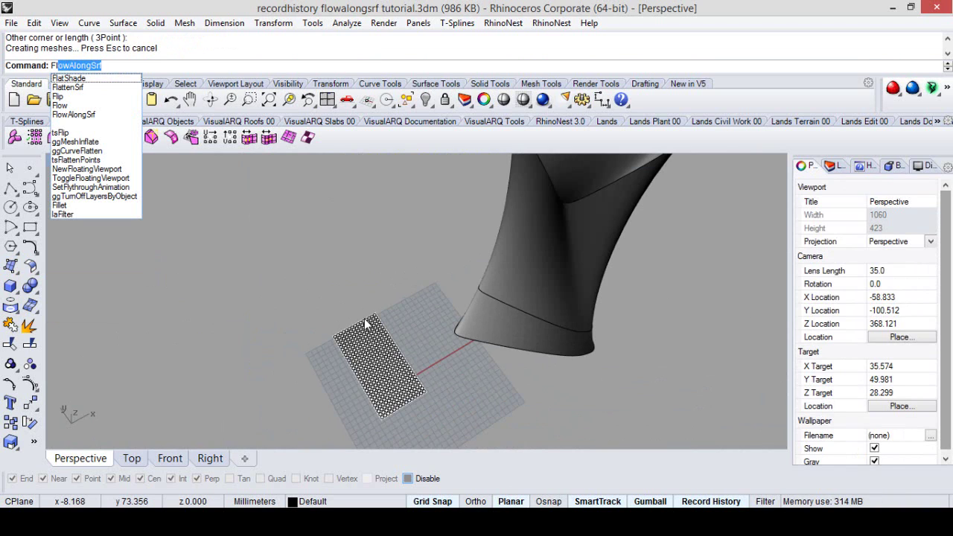
{"action": "key", "text": "Return"}
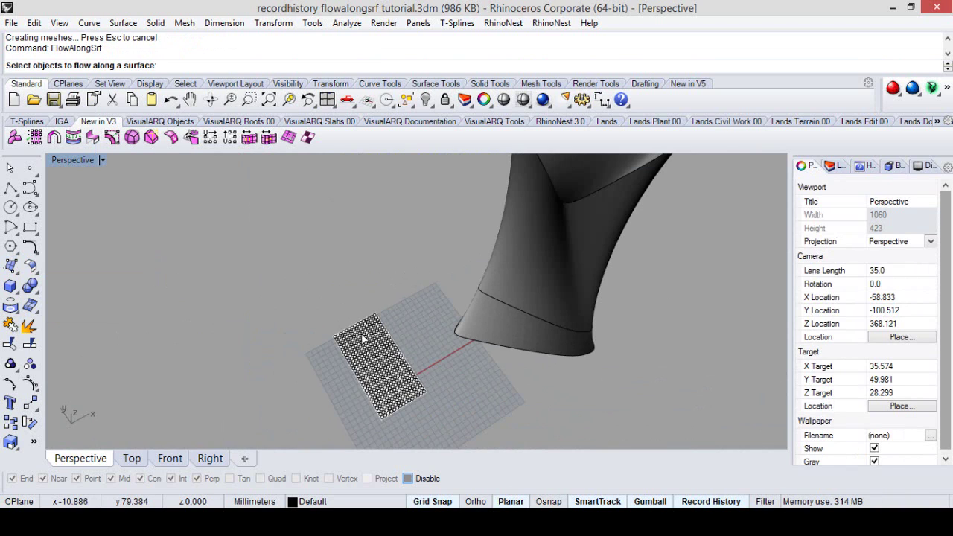
{"action": "left_click", "coordinate": [375, 363]}
{"action": "right_click_drag", "start_coordinate": [382, 365], "coordinate": [388, 322], "text": "shift"}
{"action": "right_click", "coordinate": [385, 356]}
{"action": "left_click", "coordinate": [378, 375]}
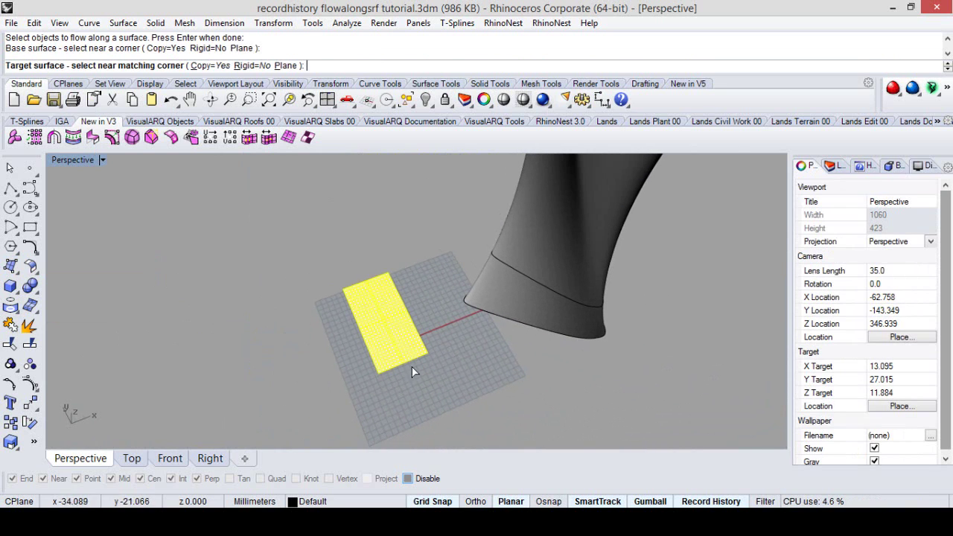
{"action": "left_click", "coordinate": [548, 320]}
Select the tower's top profile curve and raise it vertically to stretch the surface and its circle pattern
{"action": "scroll", "coordinate": [477, 379], "scroll_direction": "down", "scroll_amount": 4}
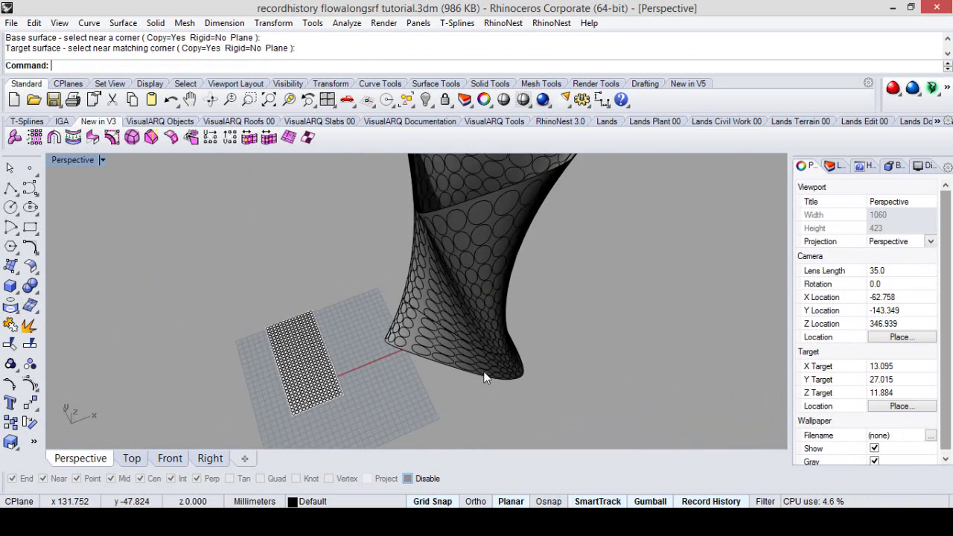
{"action": "right_click_drag", "start_coordinate": [450, 368], "coordinate": [500, 271]}
{"action": "right_click_drag", "start_coordinate": [492, 232], "coordinate": [430, 276], "text": "shift"}
{"action": "scroll", "coordinate": [439, 301], "scroll_direction": "up", "scroll_amount": 4}
{"action": "left_click", "coordinate": [452, 215]}
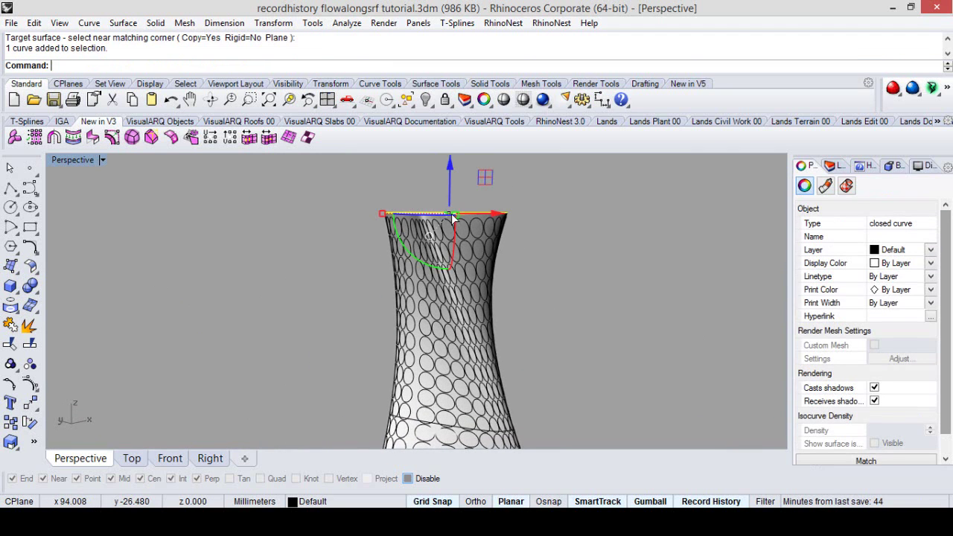
{"action": "scroll", "coordinate": [452, 333], "scroll_direction": "down", "scroll_amount": 4}
{"action": "scroll", "coordinate": [452, 301], "scroll_direction": "up", "scroll_amount": 3}
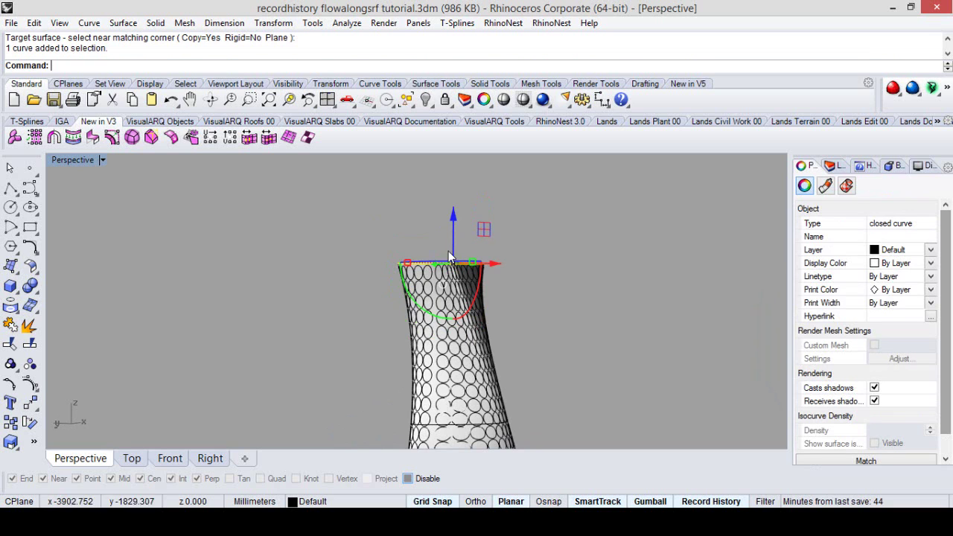
{"action": "left_click_drag", "start_coordinate": [456, 251], "coordinate": [455, 217]}
Raise the top profile curve further to make the patterned tower taller
{"action": "right_click_drag", "start_coordinate": [563, 267], "coordinate": [503, 271]}
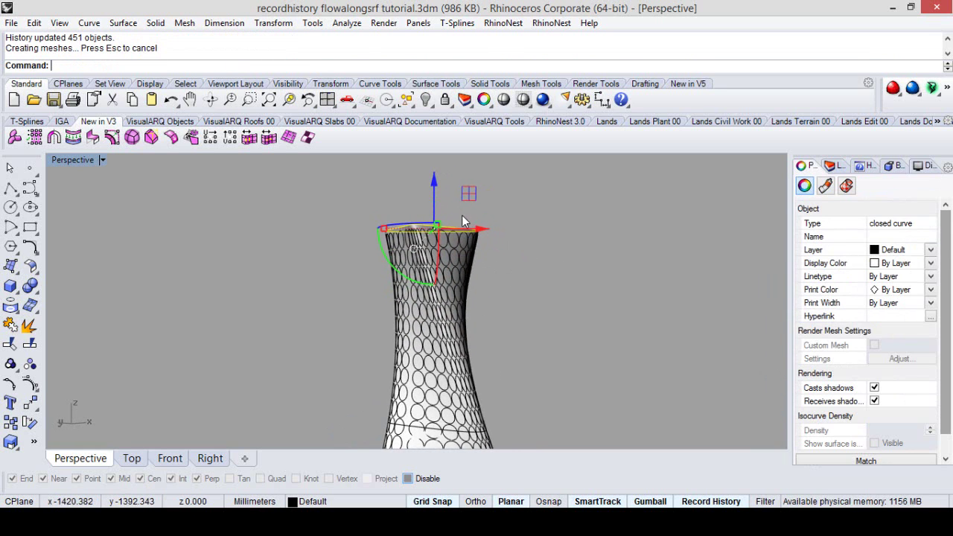
{"action": "right_click_drag", "start_coordinate": [462, 240], "coordinate": [465, 263]}
{"action": "scroll", "coordinate": [463, 262], "scroll_direction": "down", "scroll_amount": 4}
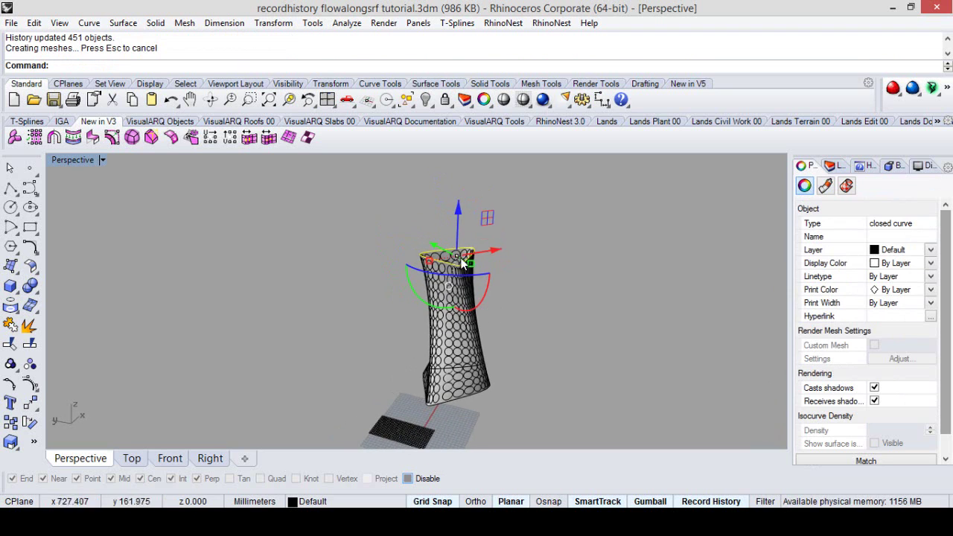
{"action": "left_click_drag", "start_coordinate": [459, 228], "coordinate": [457, 209]}
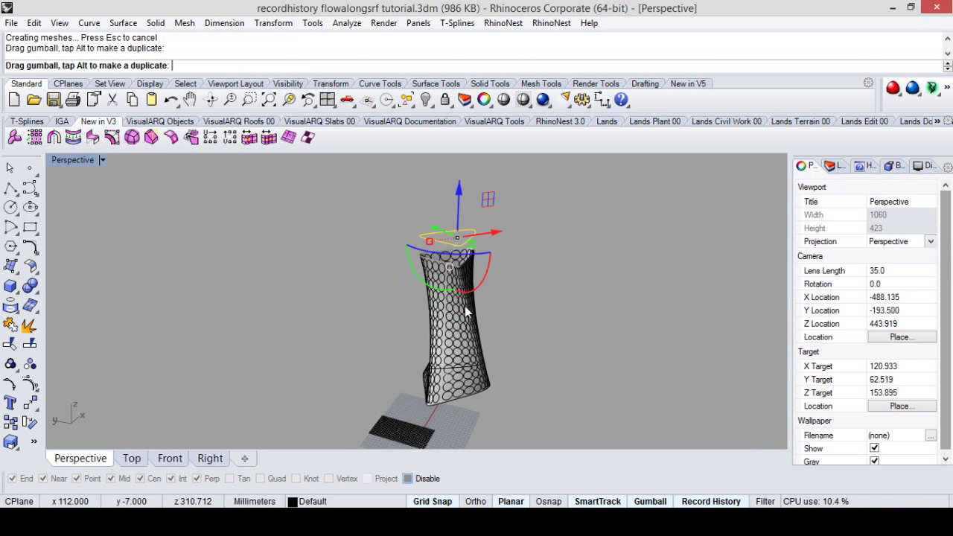
{"action": "right_click_drag", "start_coordinate": [465, 306], "coordinate": [458, 280]}
{"action": "scroll", "coordinate": [461, 280], "scroll_direction": "up", "scroll_amount": 4}
{"action": "right_click_drag", "start_coordinate": [477, 315], "coordinate": [521, 338]}
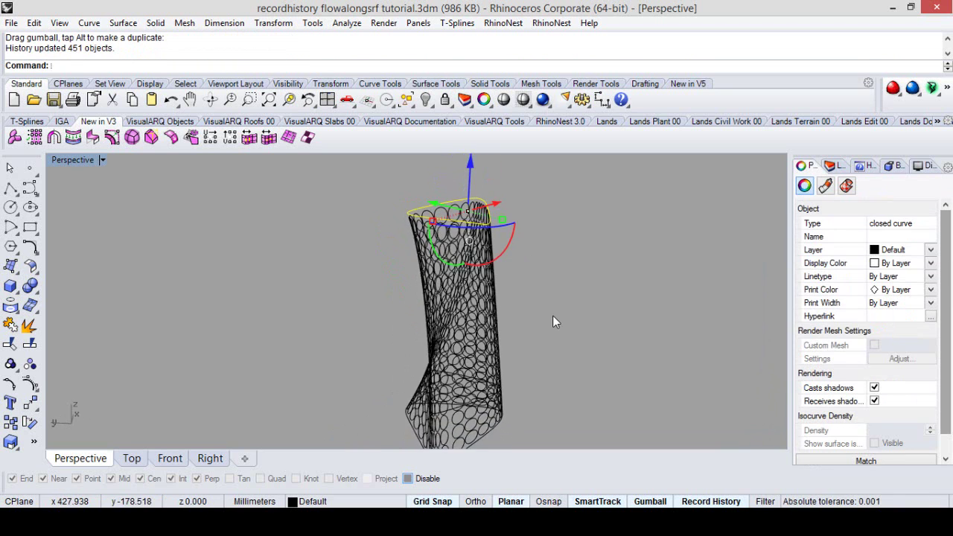
Select the flowed circle pattern on the tower and place a duplicate of it beside the tower
{"action": "left_click", "coordinate": [552, 318]}
{"action": "key", "text": "ctrl+alt+s"}
{"action": "left_click", "coordinate": [479, 319]}
{"action": "right_click_drag", "start_coordinate": [433, 312], "coordinate": [393, 331]}
{"action": "left_click_drag", "start_coordinate": [383, 329], "coordinate": [523, 330], "text": "alt"}
{"action": "right_click_drag", "start_coordinate": [525, 363], "coordinate": [486, 276]}
{"action": "left_click", "coordinate": [529, 301]}
Try rotating the tower's top profile curve about the vertical axis to twist the patterned surface
{"action": "scroll", "coordinate": [421, 240], "scroll_direction": "up", "scroll_amount": 3}
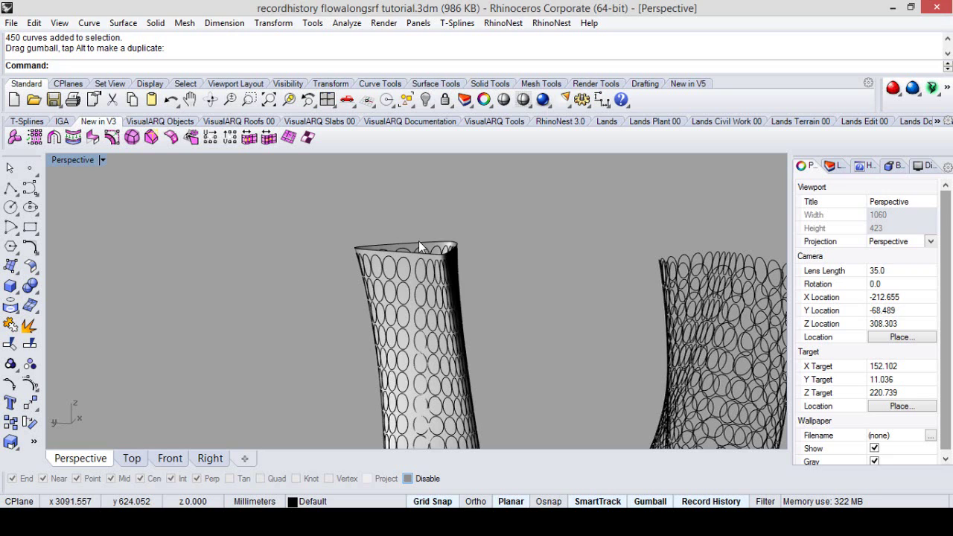
{"action": "left_click", "coordinate": [425, 250]}
{"action": "left_click", "coordinate": [453, 276]}
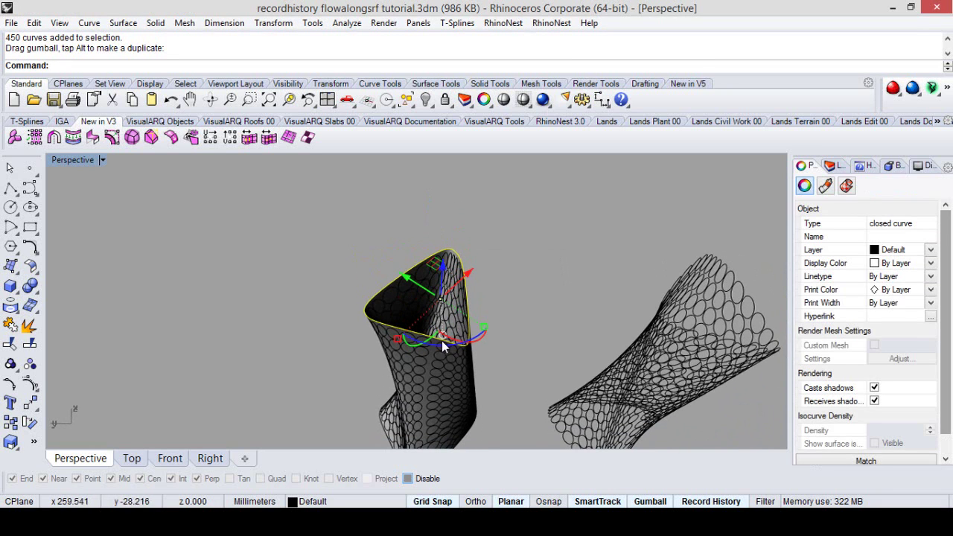
{"action": "left_click_drag", "start_coordinate": [442, 340], "coordinate": [506, 337]}
{"action": "right_click_drag", "start_coordinate": [506, 337], "coordinate": [533, 372]}
Try rotating the duplicated circle pattern about the vertical axis beside the tower, and reselect the top profile curve
{"action": "left_click", "coordinate": [514, 323]}
{"action": "left_click_drag", "start_coordinate": [576, 373], "coordinate": [618, 358]}
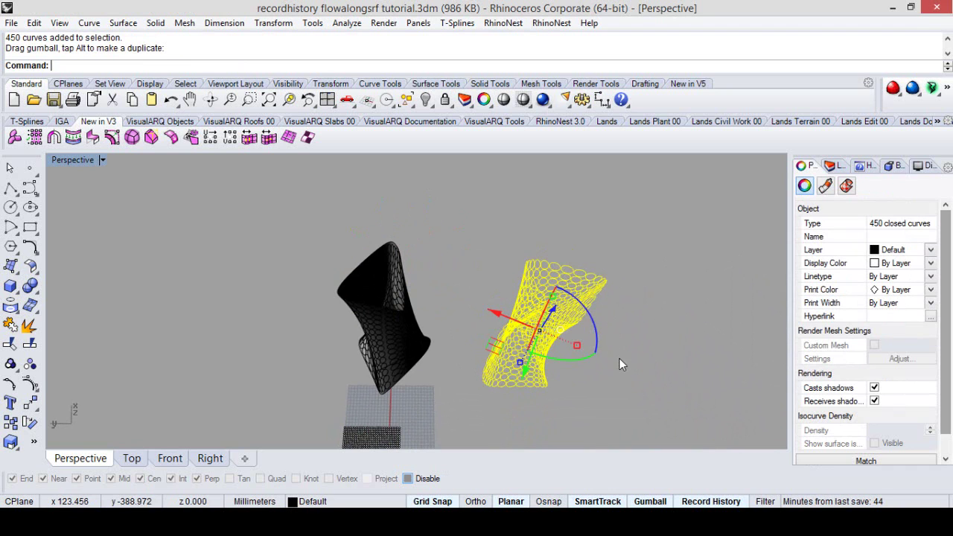
{"action": "right_click_drag", "start_coordinate": [619, 358], "coordinate": [551, 324]}
{"action": "left_click_drag", "start_coordinate": [530, 360], "coordinate": [363, 272]}
{"action": "left_click", "coordinate": [374, 235]}
{"action": "right_click_drag", "start_coordinate": [444, 303], "coordinate": [460, 288]}
Undo the recent gumball changes to the top profile curve and the duplicated circle pattern
{"action": "key", "text": "ctrl+z"}
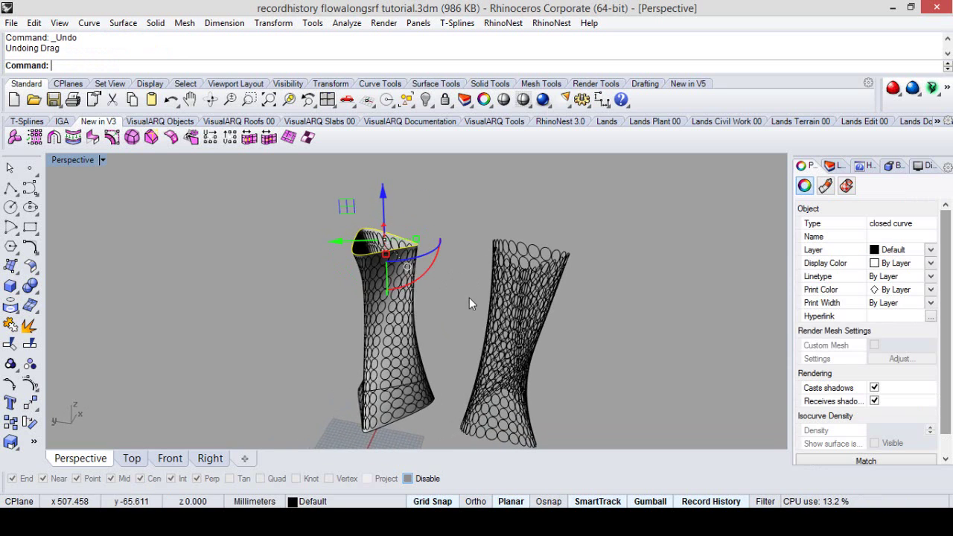
{"action": "key", "text": "ctrl+z"}
{"action": "key", "text": "ctrl+z"}
{"action": "key", "text": "ctrl+z"}
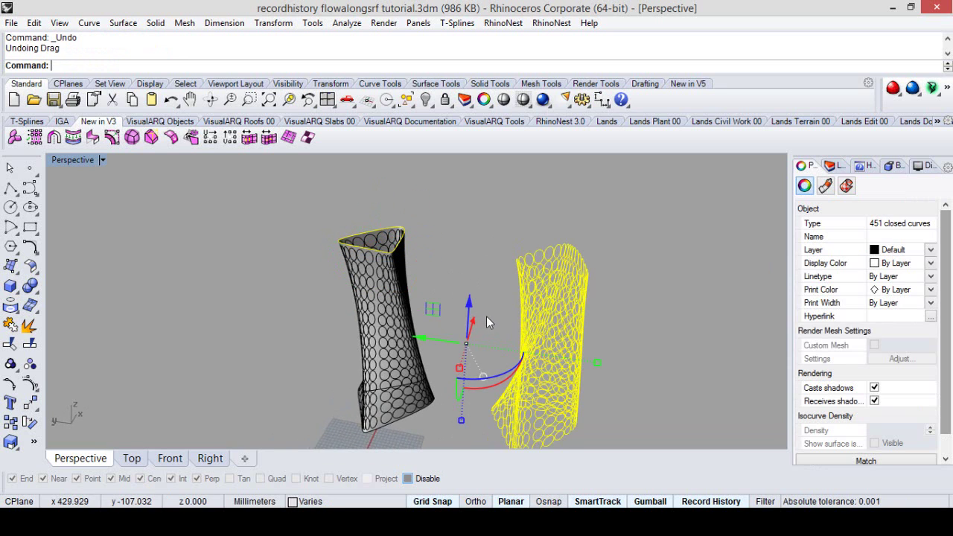
Undo the last drag on the top profile curve and turn on the Lock Children history option
{"action": "key", "text": "ctrl+z"}
{"action": "right_click_drag", "start_coordinate": [477, 273], "coordinate": [474, 318]}
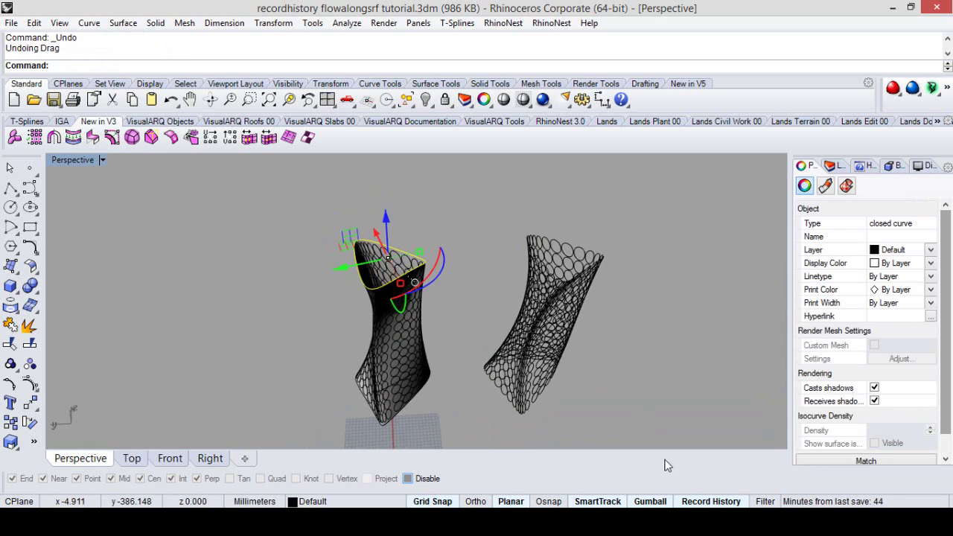
{"action": "right_click", "coordinate": [715, 502]}
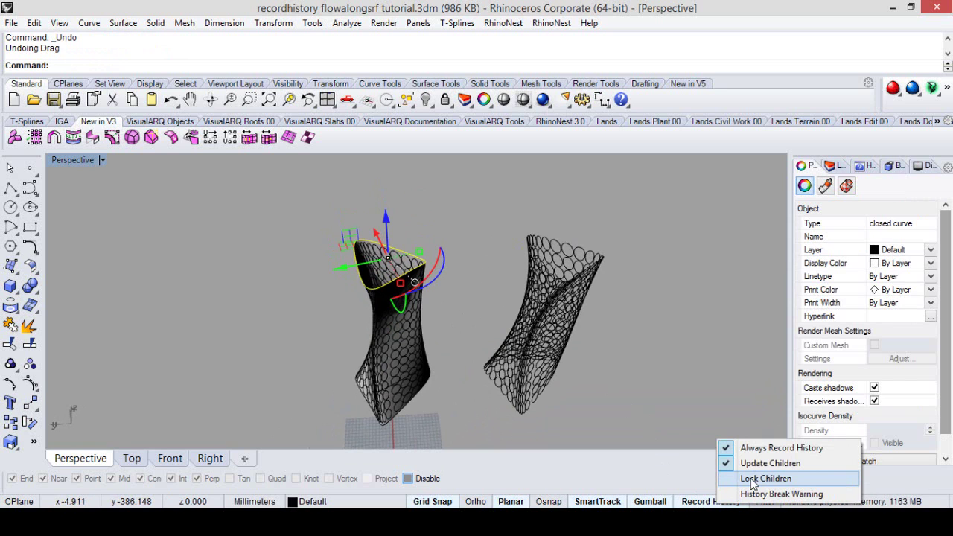
{"action": "left_click", "coordinate": [751, 479]}
Try moving the locked duplicate of the circle pattern with the gumball to test the child lock
{"action": "right_click_drag", "start_coordinate": [633, 387], "coordinate": [610, 343]}
{"action": "left_click", "coordinate": [609, 343]}
{"action": "left_click", "coordinate": [544, 306]}
{"action": "right_click_drag", "start_coordinate": [544, 306], "coordinate": [564, 392]}
{"action": "left_click_drag", "start_coordinate": [513, 328], "coordinate": [482, 331]}
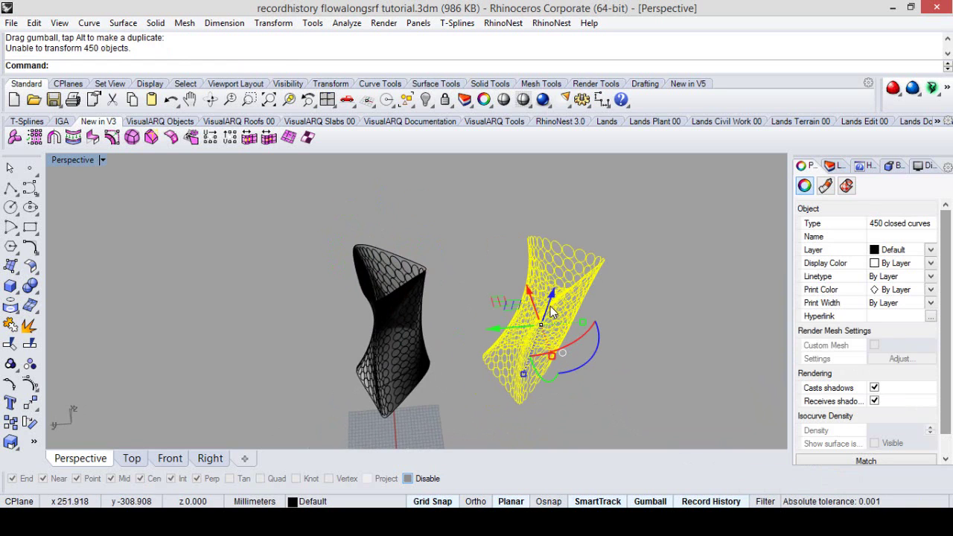
{"action": "left_click_drag", "start_coordinate": [552, 313], "coordinate": [533, 304]}
{"action": "right_click_drag", "start_coordinate": [548, 306], "coordinate": [550, 322]}
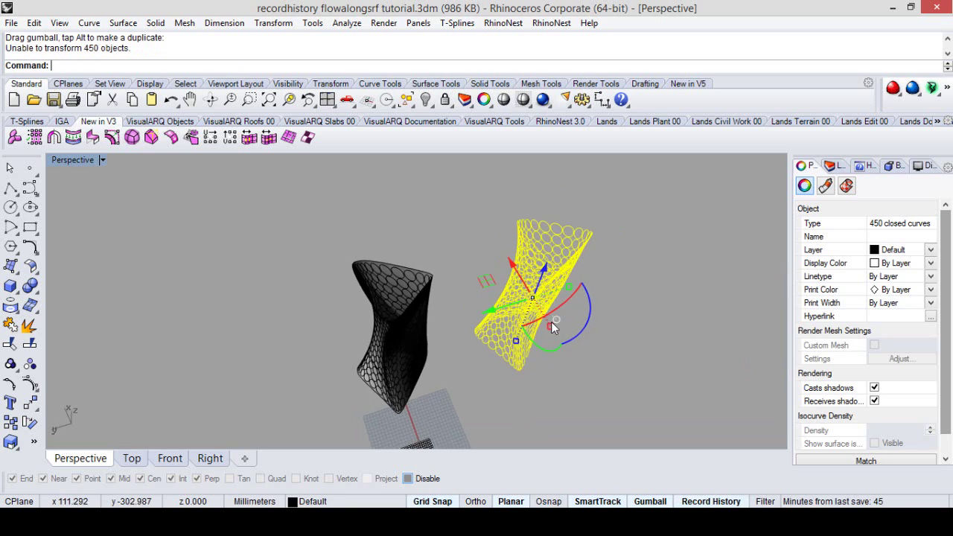
{"action": "right_click_drag", "start_coordinate": [513, 277], "coordinate": [552, 326]}
Select the tower's top profile curve and rotate it about the vertical axis to twist the tower and both circle patterns
{"action": "left_click", "coordinate": [422, 247]}
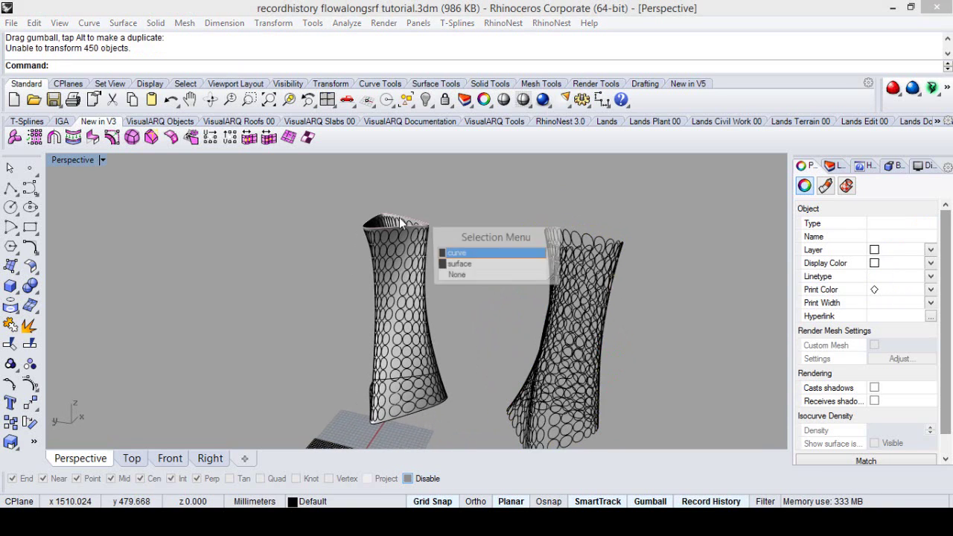
{"action": "left_click", "coordinate": [449, 254]}
{"action": "left_click_drag", "start_coordinate": [436, 234], "coordinate": [393, 240]}
{"action": "left_click_drag", "start_coordinate": [412, 275], "coordinate": [414, 276]}
{"action": "right_click_drag", "start_coordinate": [405, 282], "coordinate": [448, 266]}
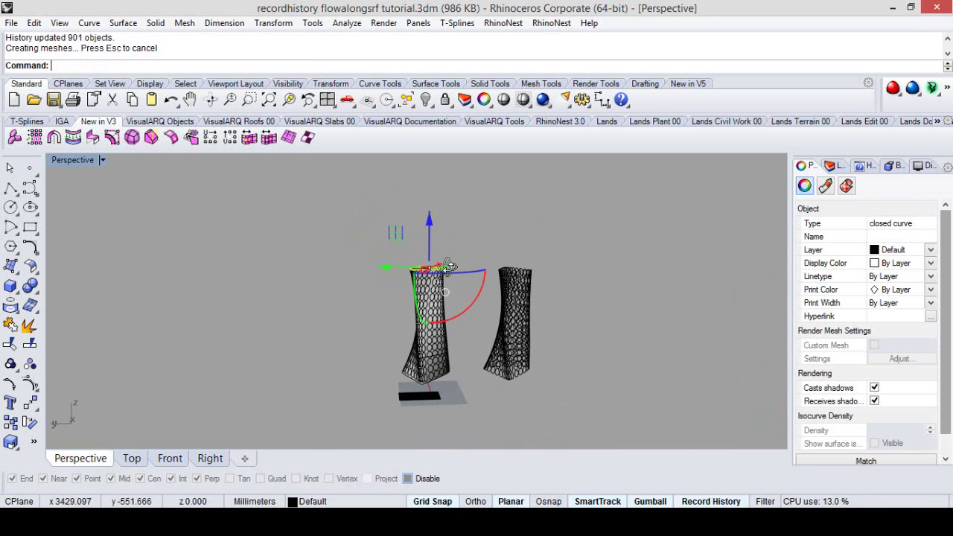
{"action": "right_click_drag", "start_coordinate": [522, 365], "coordinate": [625, 471]}
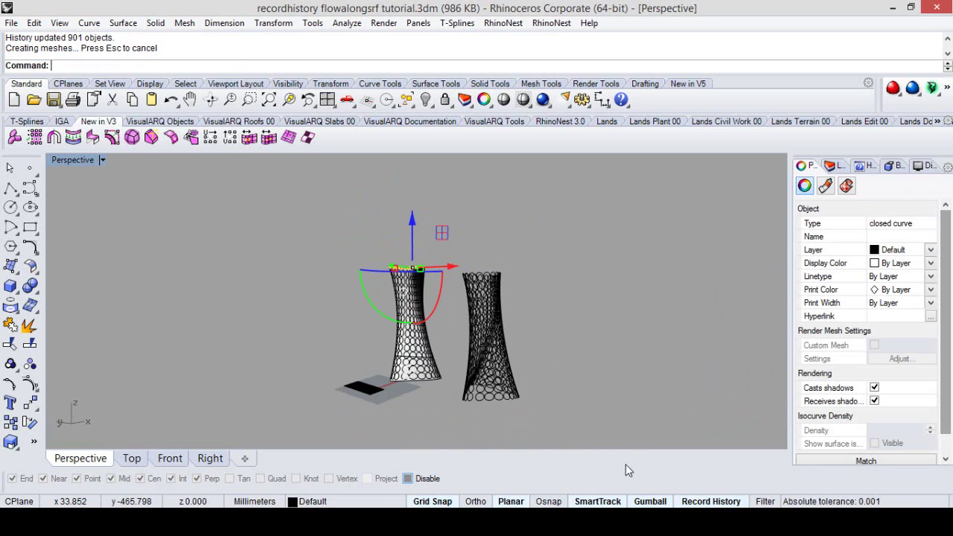
Turn off Lock Children and turn on History Break Warning in the history options
{"action": "right_click", "coordinate": [713, 503]}
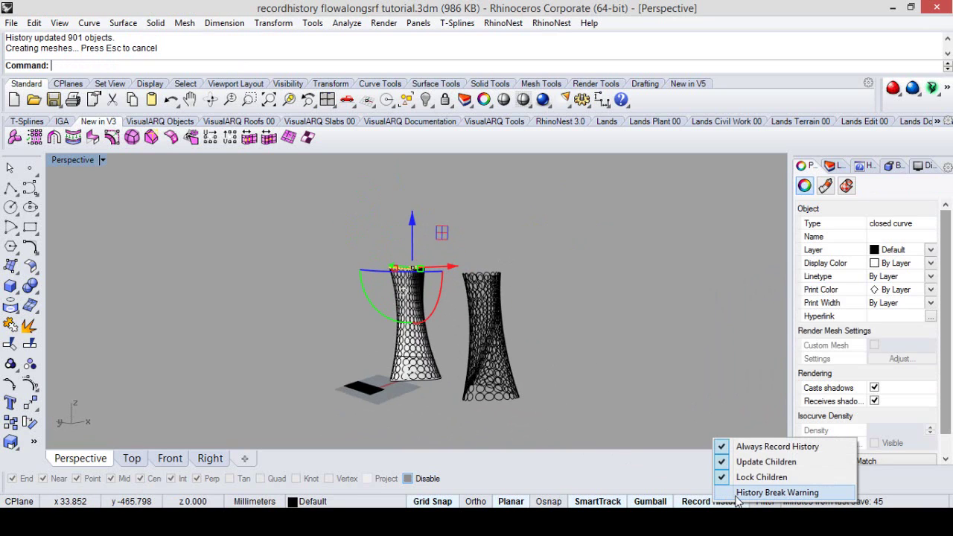
{"action": "left_click", "coordinate": [761, 476]}
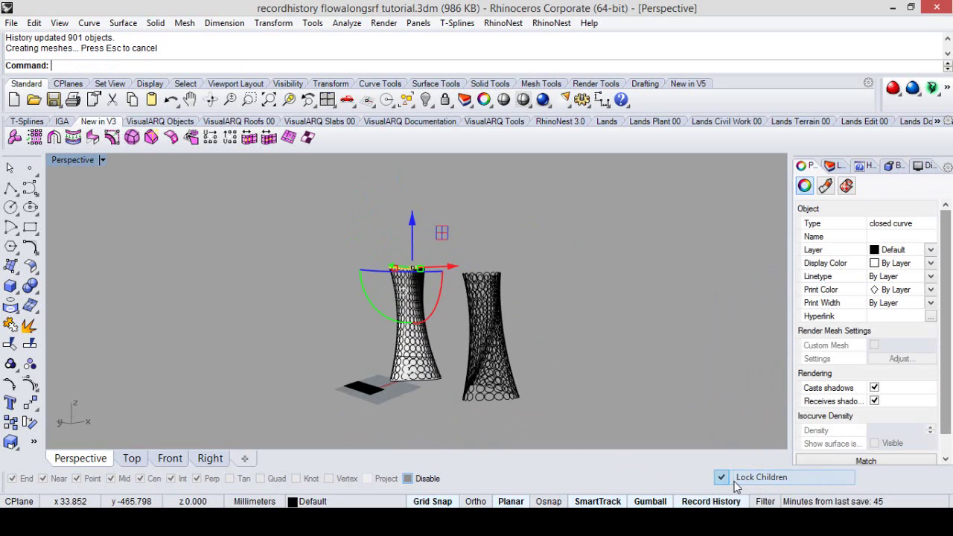
{"action": "right_click", "coordinate": [719, 502]}
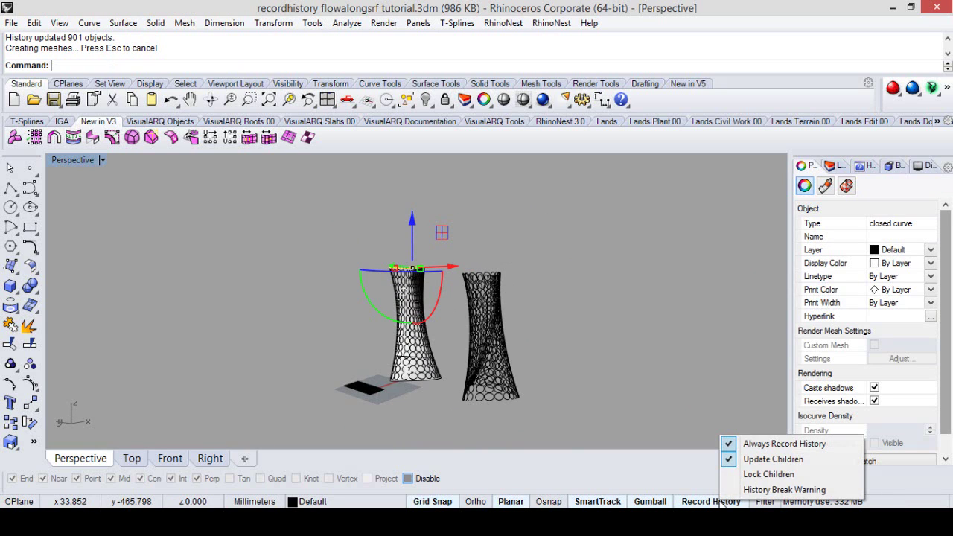
{"action": "left_click", "coordinate": [743, 491]}
Try transforming the duplicated circle pattern, acknowledge the history warning, and test by rotating the tower's top profile curve
{"action": "right_click_drag", "start_coordinate": [618, 392], "coordinate": [481, 335]}
{"action": "left_click", "coordinate": [508, 309]}
{"action": "left_click_drag", "start_coordinate": [572, 387], "coordinate": [623, 350]}
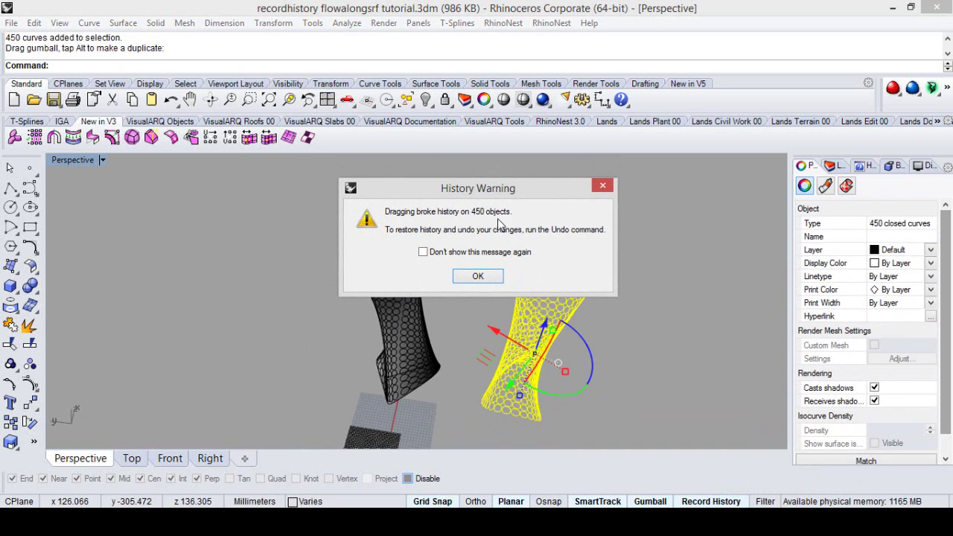
{"action": "left_click", "coordinate": [488, 280]}
{"action": "mouse_move", "coordinate": [547, 324]}
{"action": "right_mouse_down"}
{"action": "mouse_move", "coordinate": [534, 312]}
{"action": "mouse_move", "coordinate": [533, 326]}
{"action": "right_mouse_up"}
{"action": "left_click_drag", "start_coordinate": [492, 334], "coordinate": [475, 237]}
{"action": "left_click", "coordinate": [392, 247]}
{"action": "left_click", "coordinate": [394, 255]}
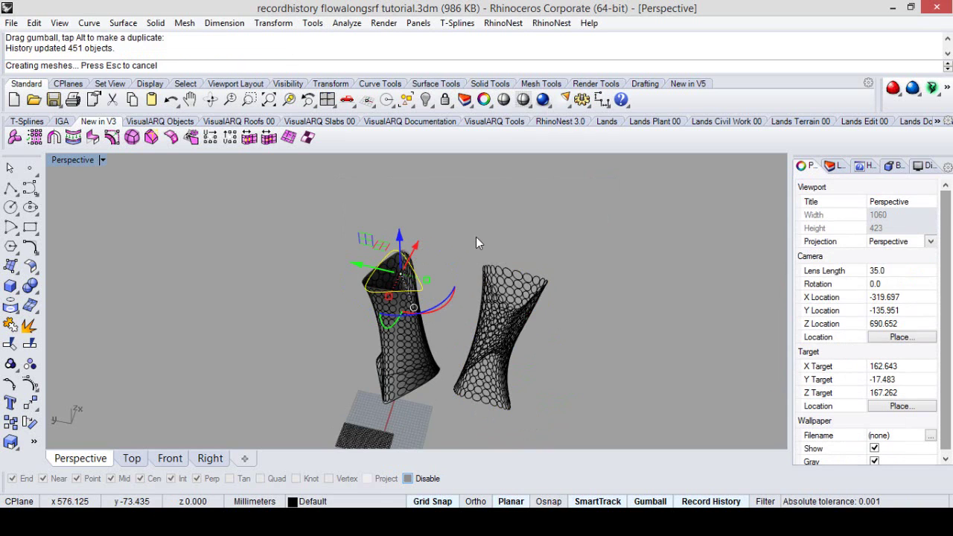
Undo the test drags to restore the history link of the duplicated circle pattern, and clear the selection
{"action": "key", "text": "ctrl+z"}
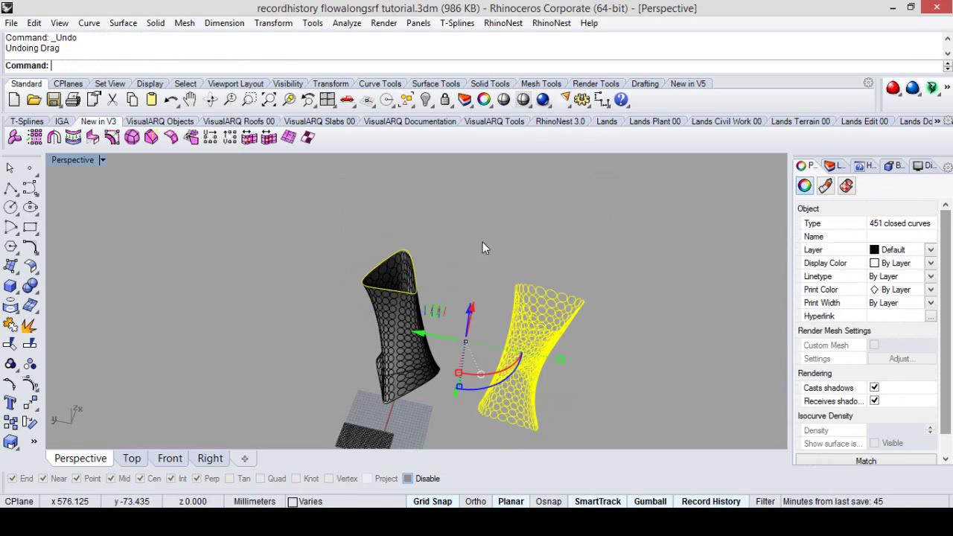
{"action": "left_click", "coordinate": [542, 254]}
{"action": "right_click_drag", "start_coordinate": [531, 273], "coordinate": [563, 249]}
{"action": "left_click", "coordinate": [553, 295]}
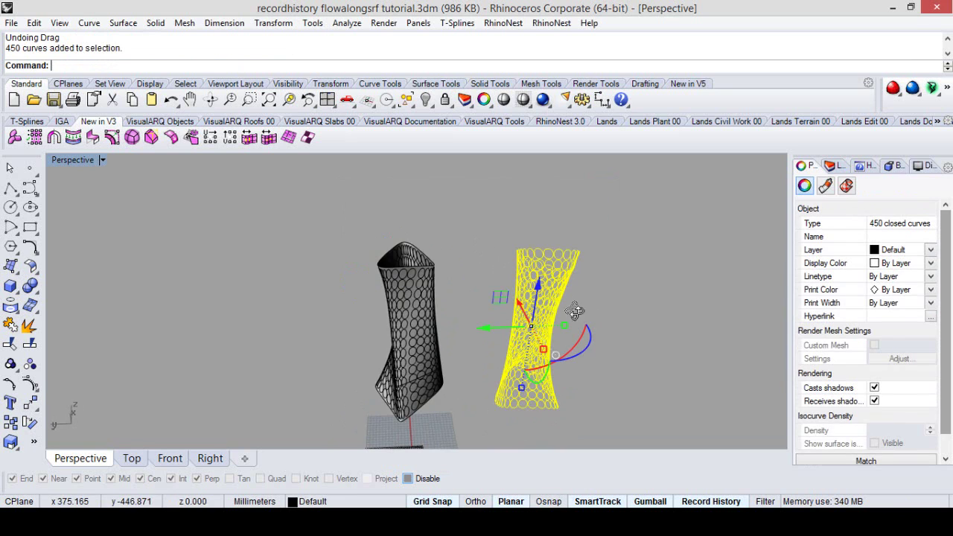
{"action": "right_click_drag", "start_coordinate": [576, 301], "coordinate": [515, 307]}
{"action": "key", "text": "ctrl+z"}
{"action": "right_click_drag", "start_coordinate": [469, 277], "coordinate": [487, 270]}
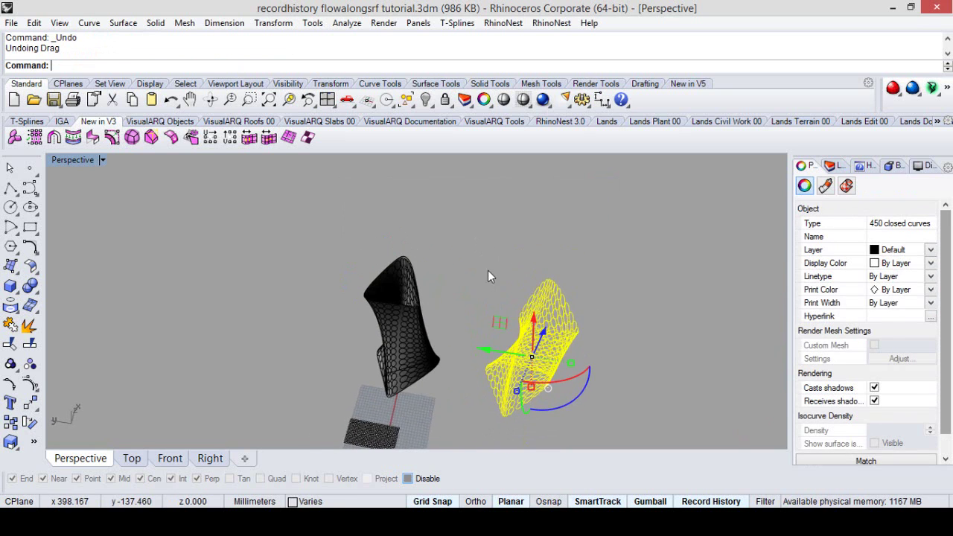
{"action": "left_click", "coordinate": [487, 270]}
Rotate the tower's top profile curve about the vertical axis to twist the tower and the duplicated pattern together
{"action": "scroll", "coordinate": [395, 241], "scroll_direction": "up", "scroll_amount": 6}
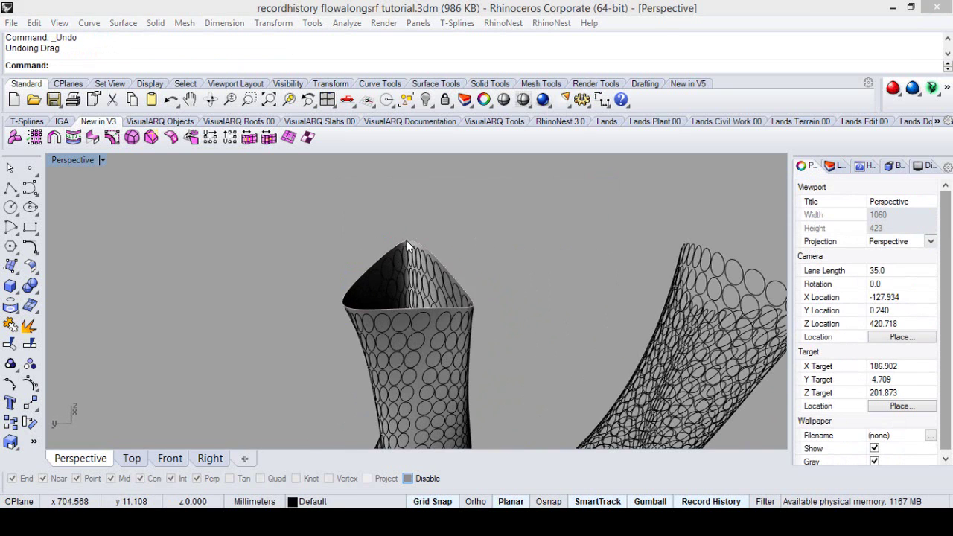
{"action": "left_click", "coordinate": [406, 239]}
{"action": "left_click", "coordinate": [446, 278]}
{"action": "scroll", "coordinate": [408, 310], "scroll_direction": "down", "scroll_amount": 3}
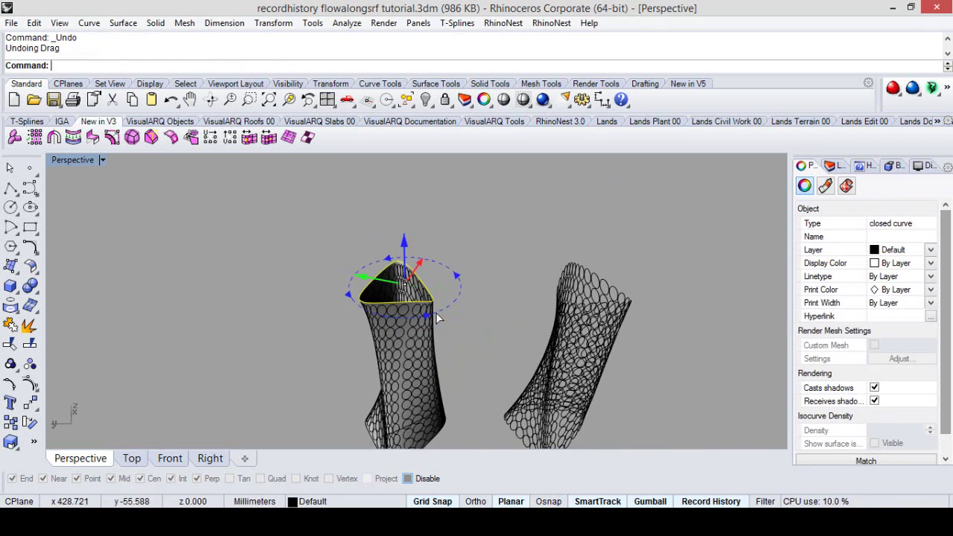
{"action": "left_click_drag", "start_coordinate": [438, 319], "coordinate": [451, 364]}
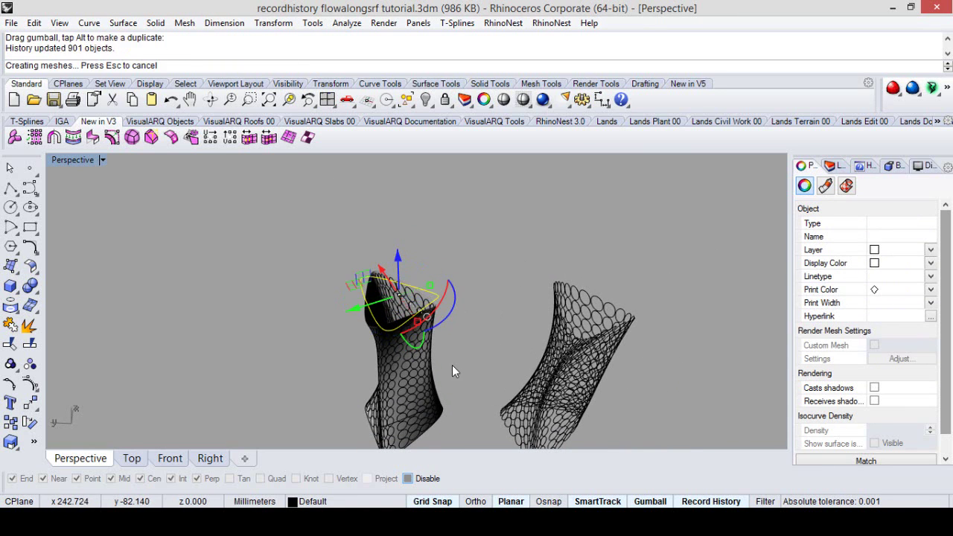
{"action": "right_click_drag", "start_coordinate": [465, 295], "coordinate": [483, 319]}
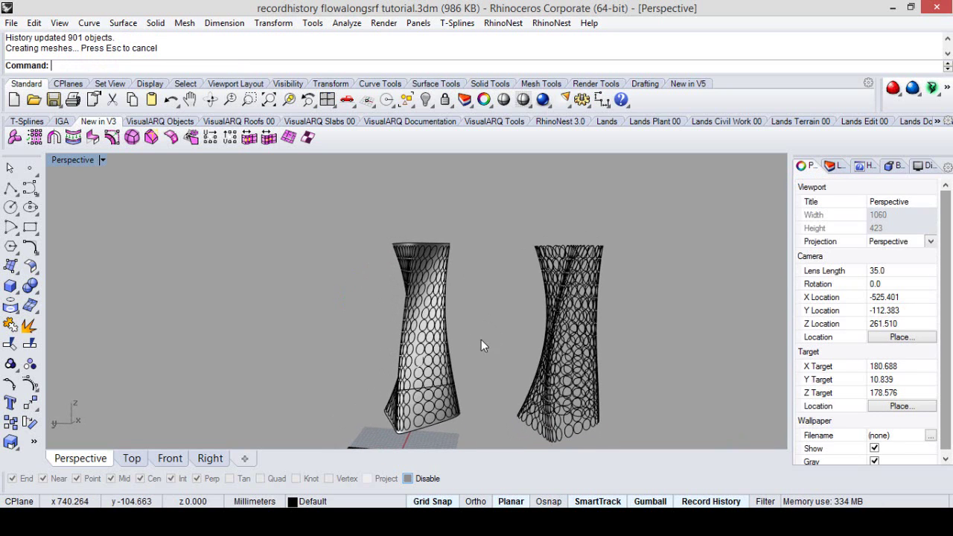
Select the tower's surface and circle pattern, and place a copy of them on the side away from the duplicated pattern
{"action": "left_click_drag", "start_coordinate": [375, 307], "coordinate": [375, 305]}
{"action": "right_click_drag", "start_coordinate": [376, 305], "coordinate": [476, 366]}
{"action": "left_click", "coordinate": [504, 323]}
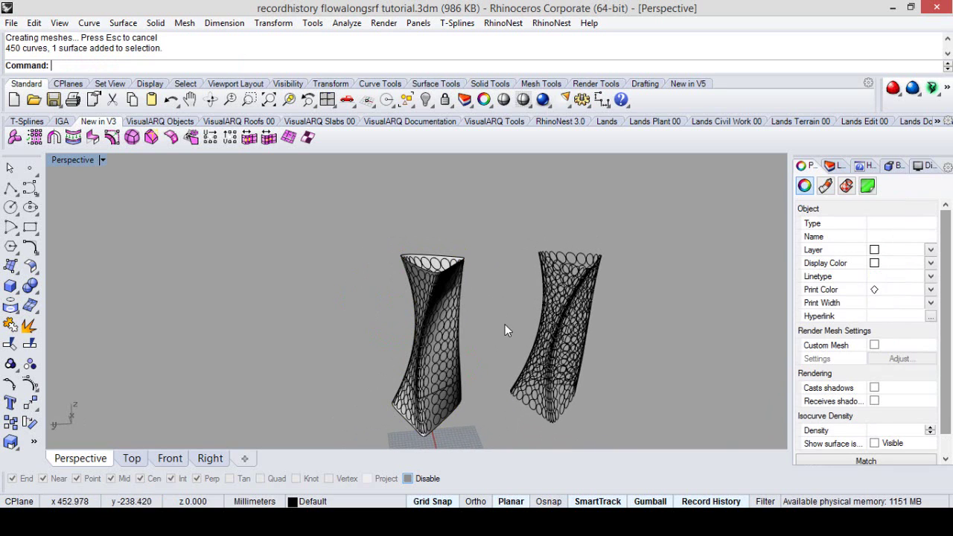
{"action": "left_click_drag", "start_coordinate": [483, 318], "coordinate": [419, 303]}
{"action": "right_click_drag", "start_coordinate": [449, 314], "coordinate": [479, 299]}
{"action": "left_click", "coordinate": [479, 299]}
{"action": "scroll", "coordinate": [491, 301], "scroll_direction": "up", "scroll_amount": 5}
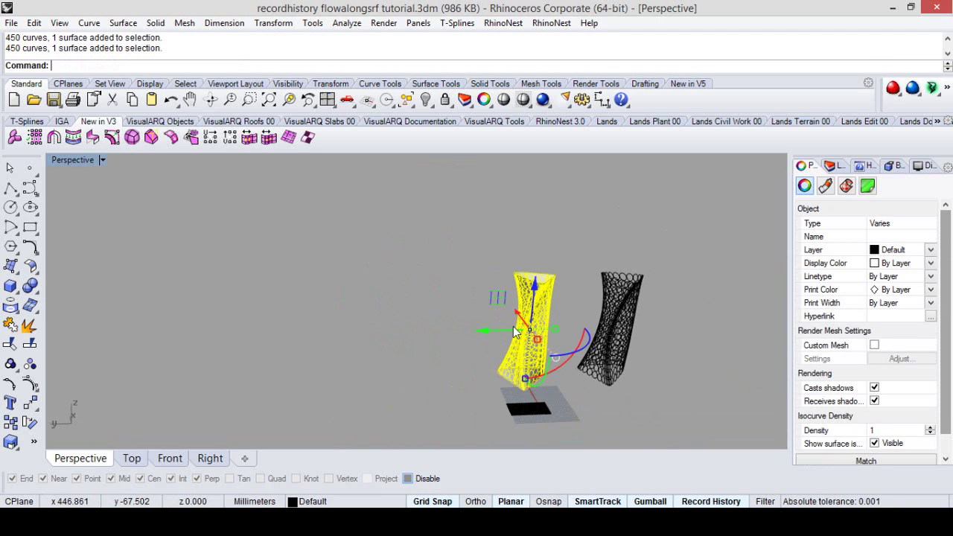
{"action": "key", "text": "alt"}
{"action": "left_click_drag", "start_coordinate": [516, 331], "coordinate": [354, 338]}
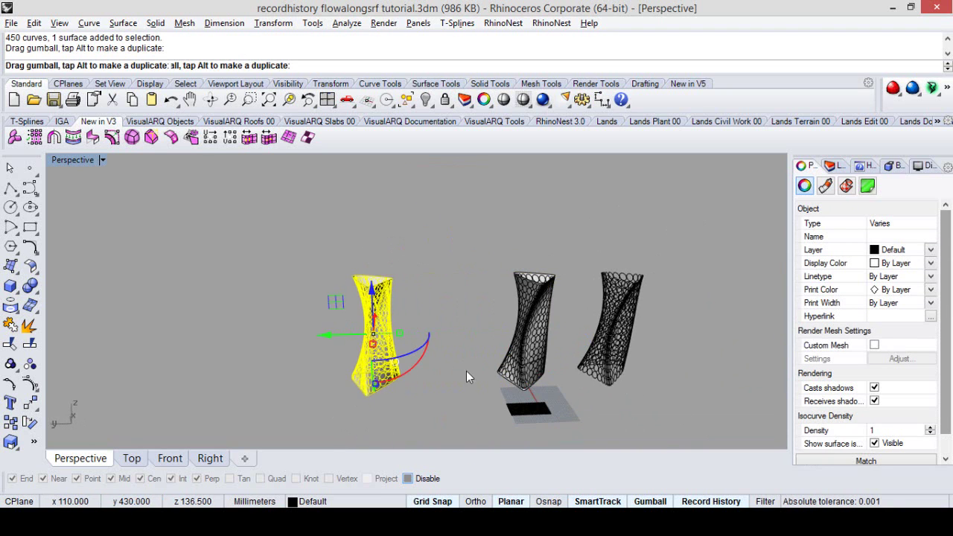
{"action": "left_click", "coordinate": [680, 503]}
Split the copied tower's surface with its circle pattern as cutting objects, and acknowledge the history warning
{"action": "scroll", "coordinate": [370, 339], "scroll_direction": "up", "scroll_amount": 4}
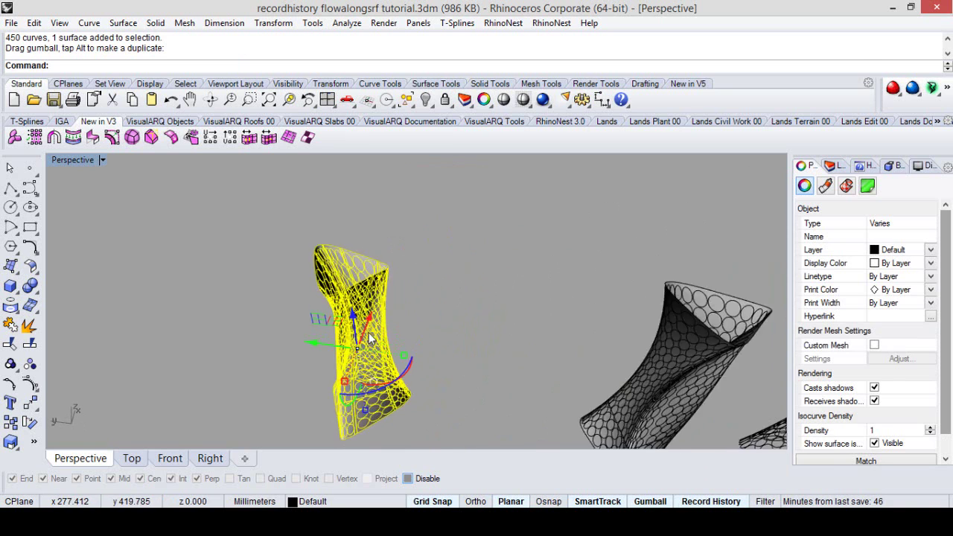
{"action": "scroll", "coordinate": [370, 338], "scroll_direction": "up", "scroll_amount": 5}
{"action": "left_click", "coordinate": [298, 159]}
{"action": "right_click_drag", "start_coordinate": [361, 238], "coordinate": [372, 299]}
{"action": "left_click", "coordinate": [363, 292]}
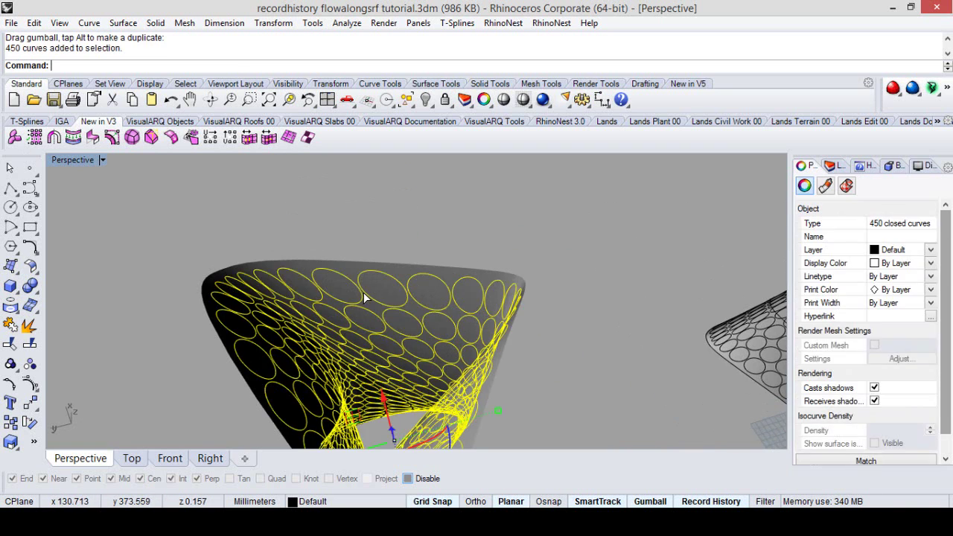
{"action": "left_click", "coordinate": [337, 262]}
{"action": "left_click", "coordinate": [30, 344]}
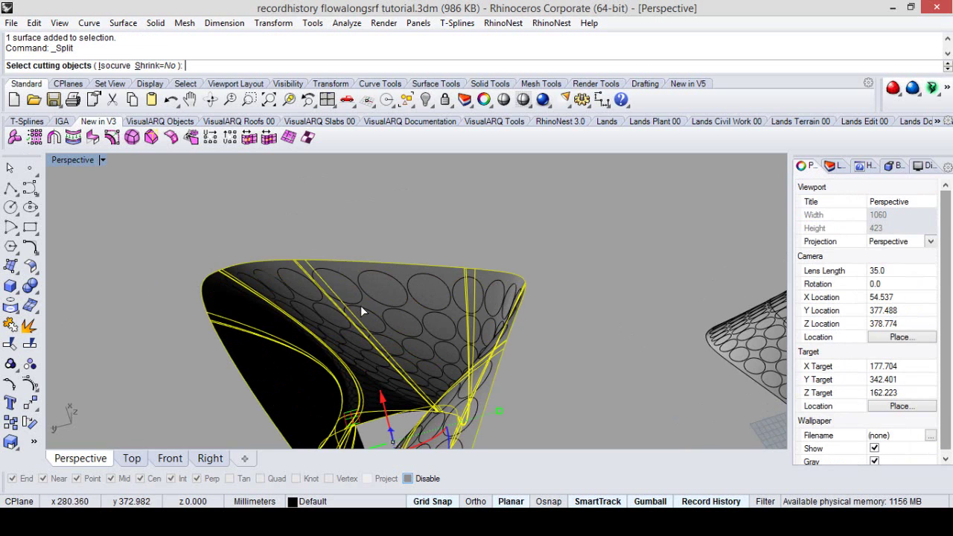
{"action": "left_click", "coordinate": [374, 299]}
{"action": "key", "text": "Return"}
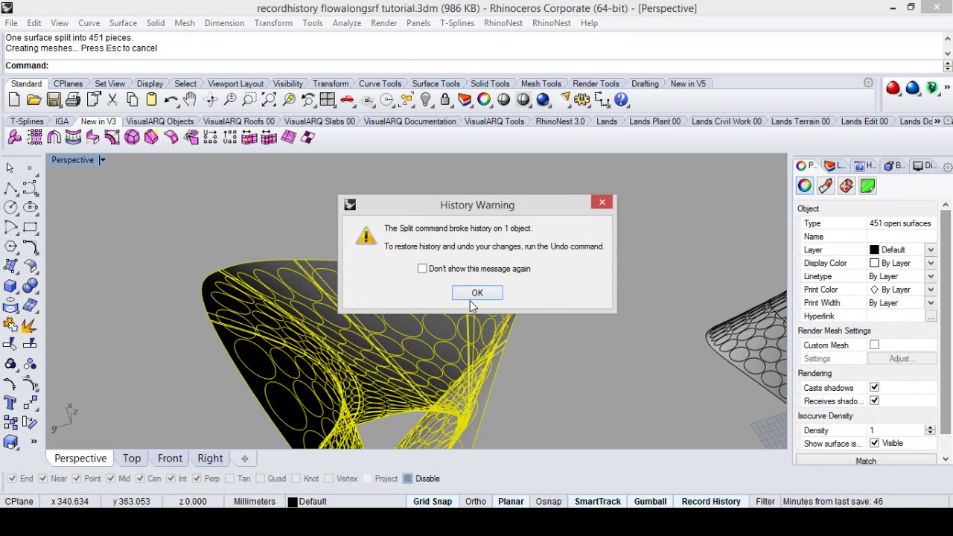
{"action": "left_click", "coordinate": [477, 293]}
Move the perforated surface off the split copy, farther away from the original tower
{"action": "scroll", "coordinate": [451, 246], "scroll_direction": "down", "scroll_amount": 5}
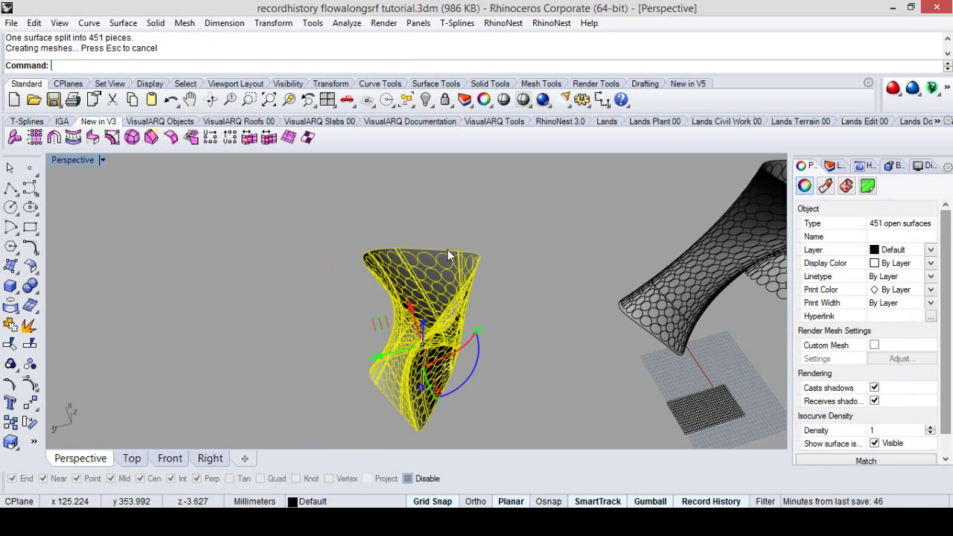
{"action": "left_click", "coordinate": [449, 257]}
{"action": "scroll", "coordinate": [500, 267], "scroll_direction": "down", "scroll_amount": 3}
{"action": "left_click_drag", "start_coordinate": [417, 330], "coordinate": [312, 358]}
{"action": "right_click_drag", "start_coordinate": [313, 358], "coordinate": [302, 255]}
{"action": "left_click", "coordinate": [305, 260]}
{"action": "right_click_drag", "start_coordinate": [250, 294], "coordinate": [417, 302]}
Rotate the original tower's top profile curve about the vertical axis again, and clear the selection
{"action": "scroll", "coordinate": [256, 262], "scroll_direction": "up", "scroll_amount": 8}
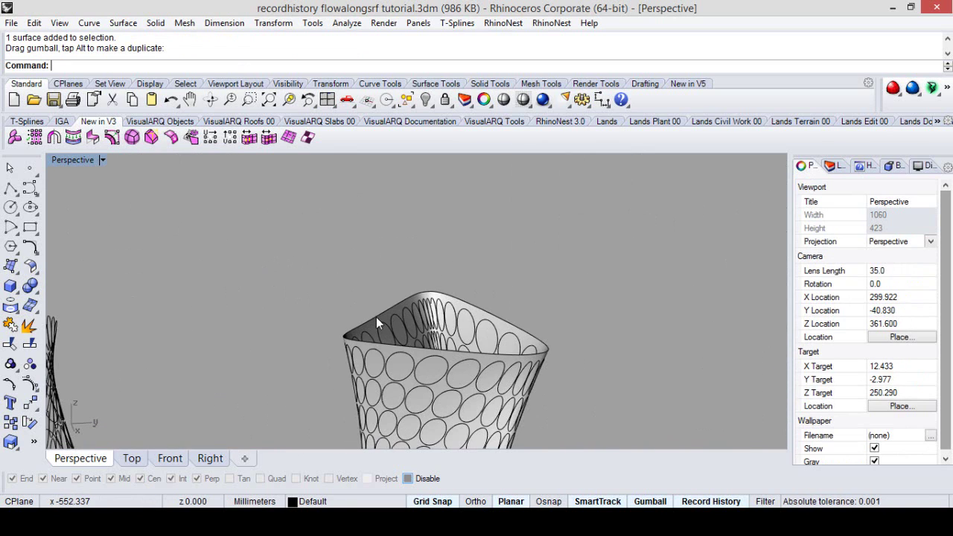
{"action": "left_click", "coordinate": [376, 321]}
{"action": "left_click_drag", "start_coordinate": [384, 331], "coordinate": [343, 308]}
{"action": "scroll", "coordinate": [343, 308], "scroll_direction": "down", "scroll_amount": 4}
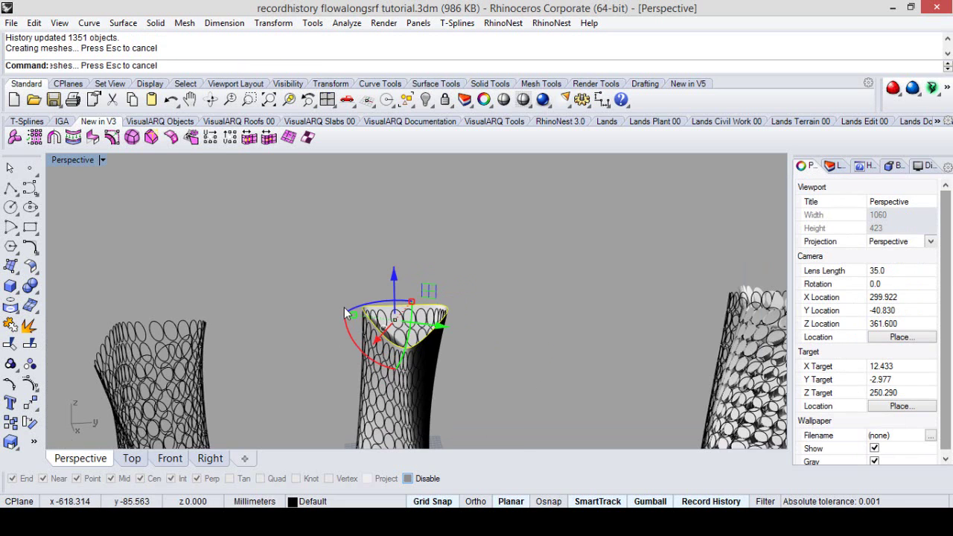
{"action": "left_click", "coordinate": [453, 354]}
Select the whole original tower and place a copy of it between the original and the split copy
{"action": "scroll", "coordinate": [401, 304], "scroll_direction": "up", "scroll_amount": 3}
{"action": "scroll", "coordinate": [402, 305], "scroll_direction": "up", "scroll_amount": 1}
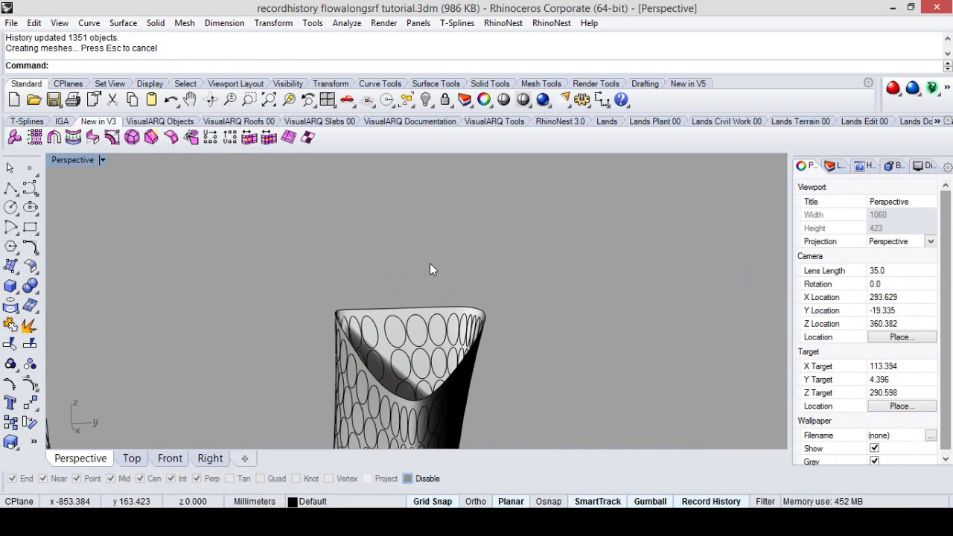
{"action": "left_click_drag", "start_coordinate": [431, 263], "coordinate": [406, 339]}
{"action": "scroll", "coordinate": [268, 324], "scroll_direction": "down", "scroll_amount": 3}
{"action": "scroll", "coordinate": [268, 325], "scroll_direction": "down", "scroll_amount": 2}
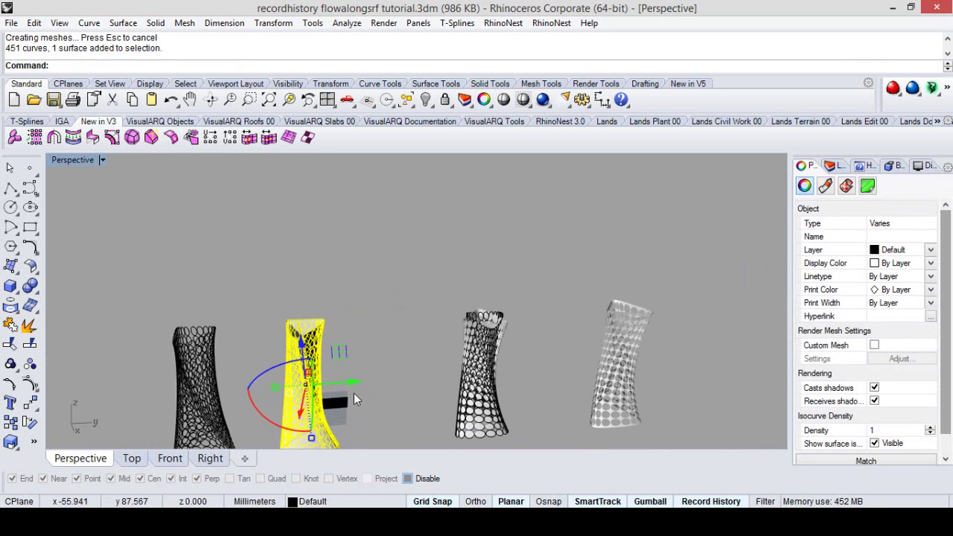
{"action": "left_click_drag", "start_coordinate": [378, 381], "coordinate": [445, 370]}
{"action": "key", "text": "Escape"}
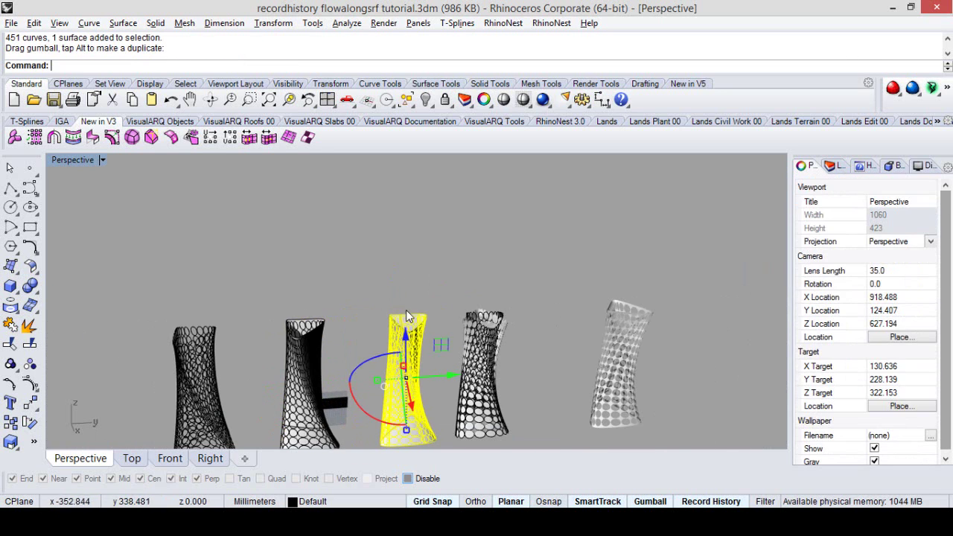
{"action": "right_click_drag", "start_coordinate": [395, 294], "coordinate": [495, 333]}
{"action": "scroll", "coordinate": [495, 333], "scroll_direction": "up", "scroll_amount": 5}
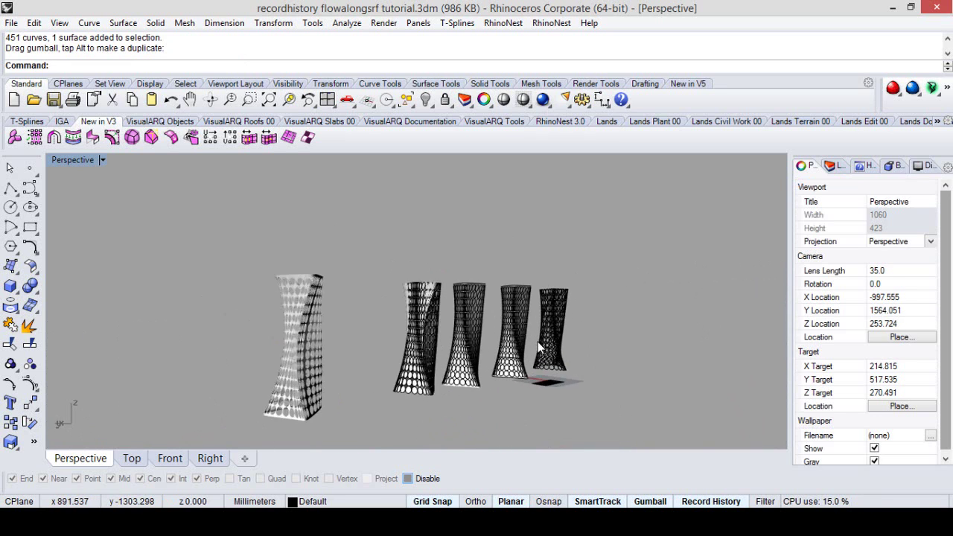